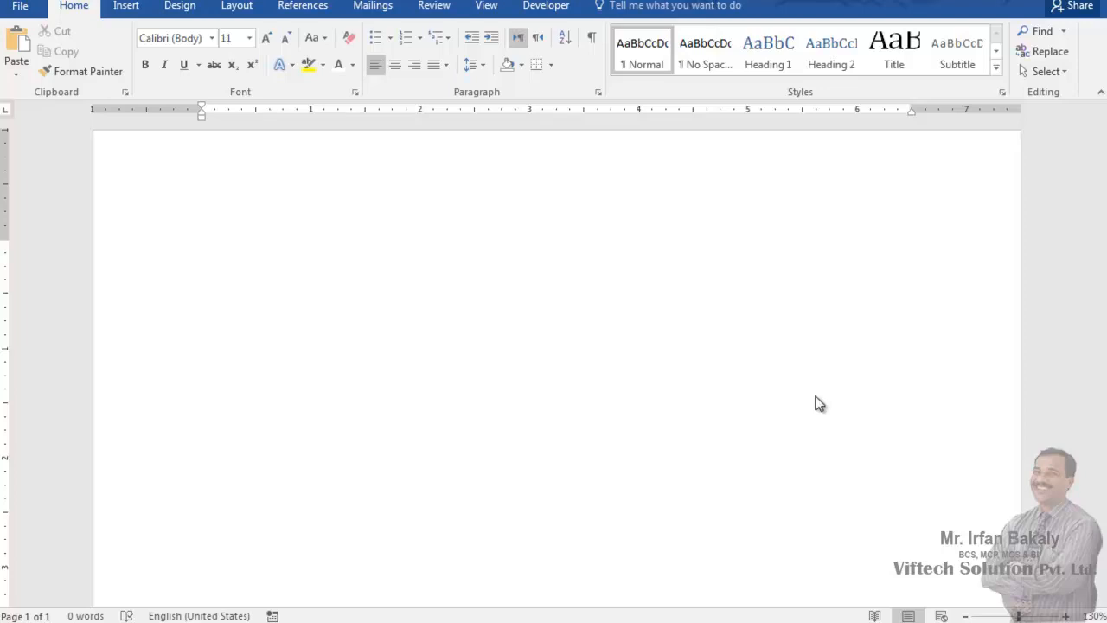
- Switch to the Chrome browser, search Google for "boy" and browse the image results
key(alt+Tab)
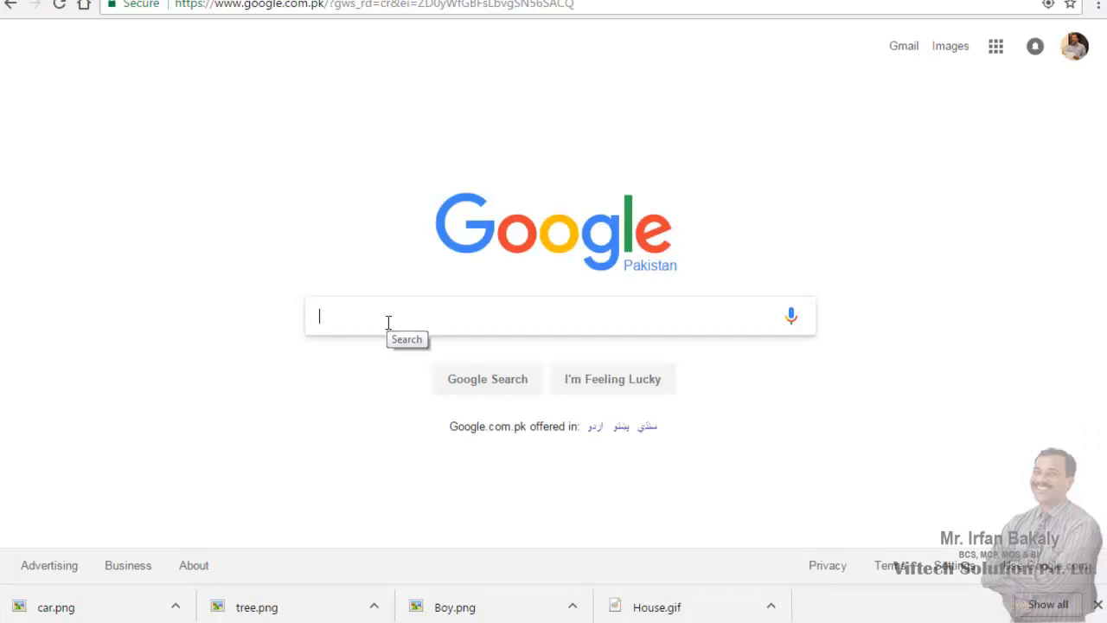
text(boy)
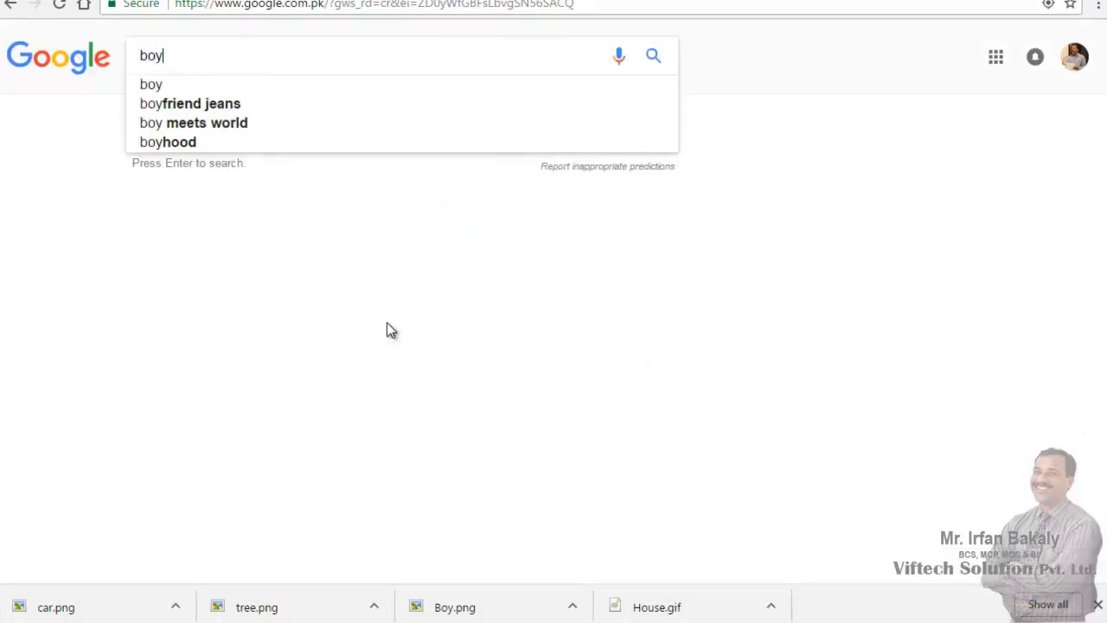
key(Return)
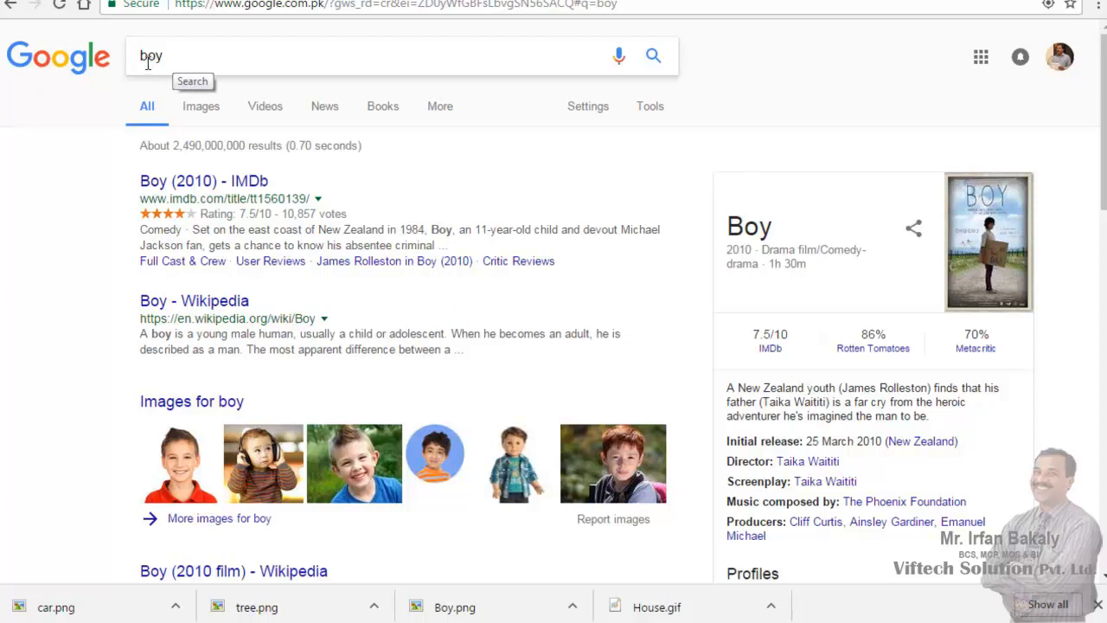
click(213, 111)
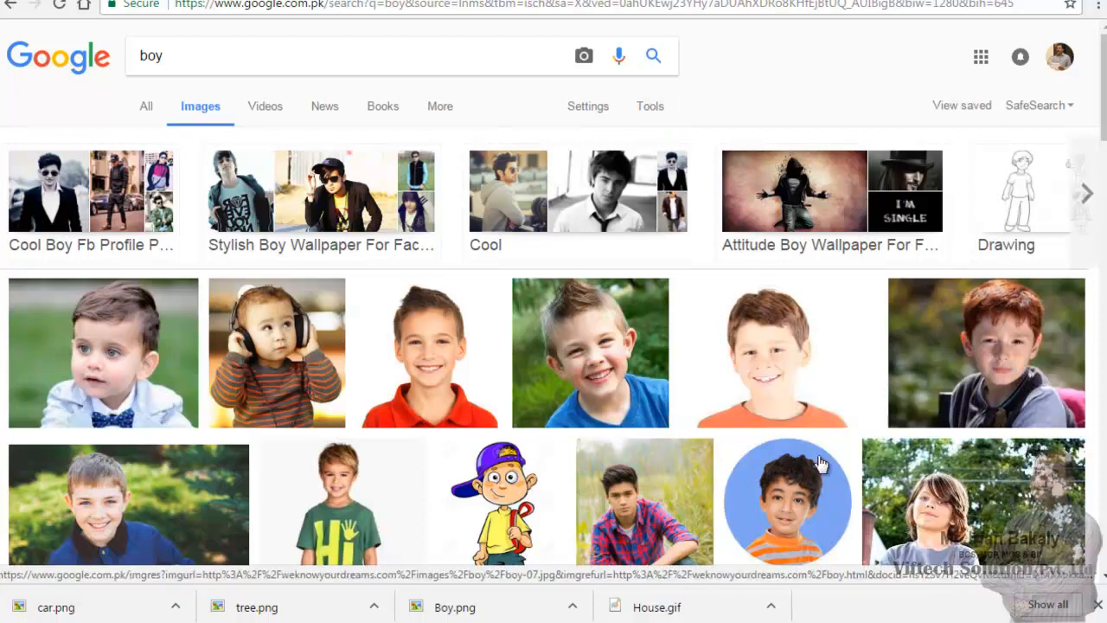
scroll(242, 407, down, 5)
scroll(213, 427, up, 5)
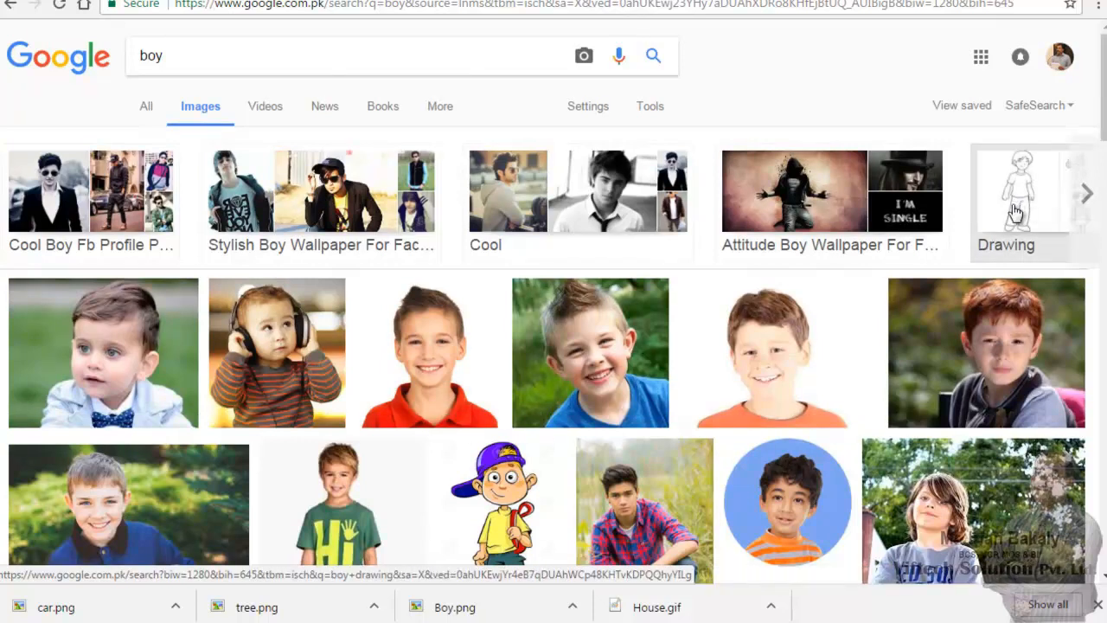
click(1085, 194)
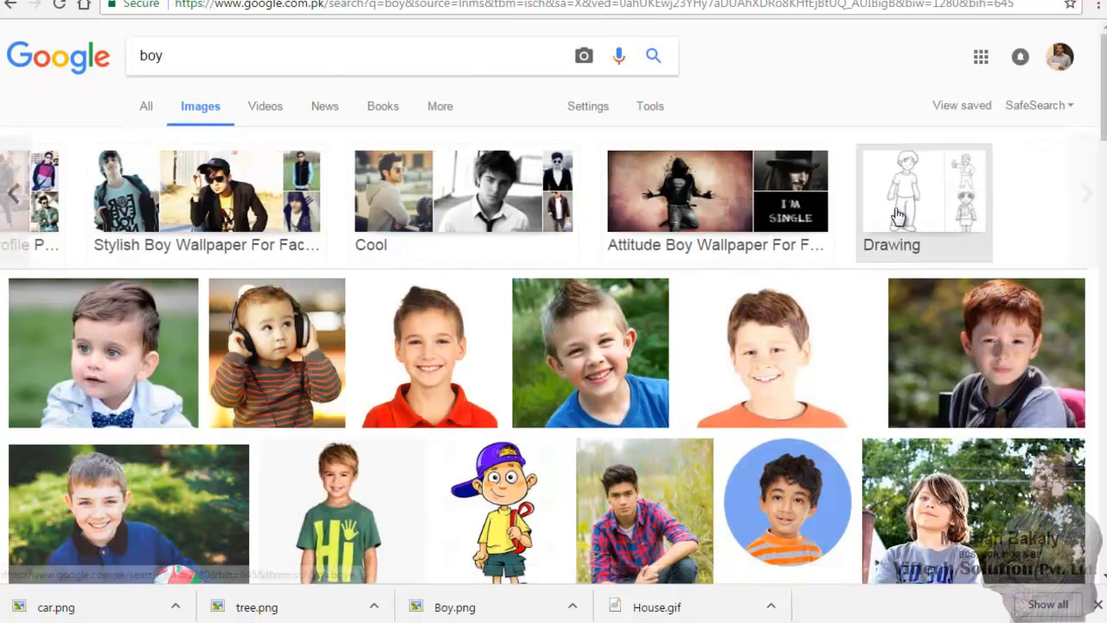
- Filter the boy image results to transparent color and line drawing type
click(655, 115)
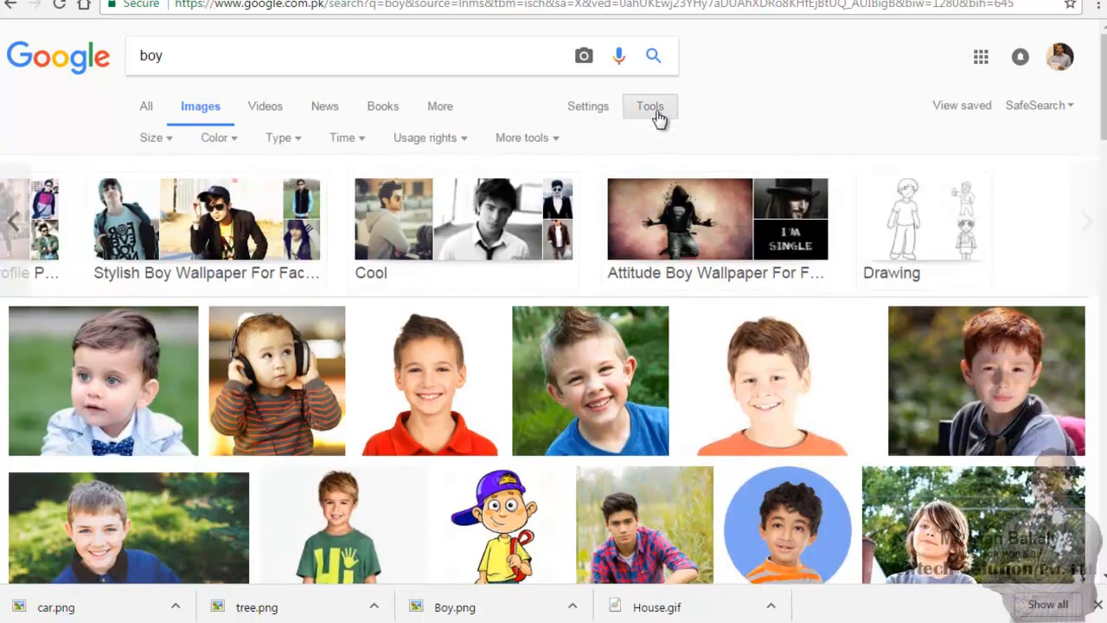
click(221, 142)
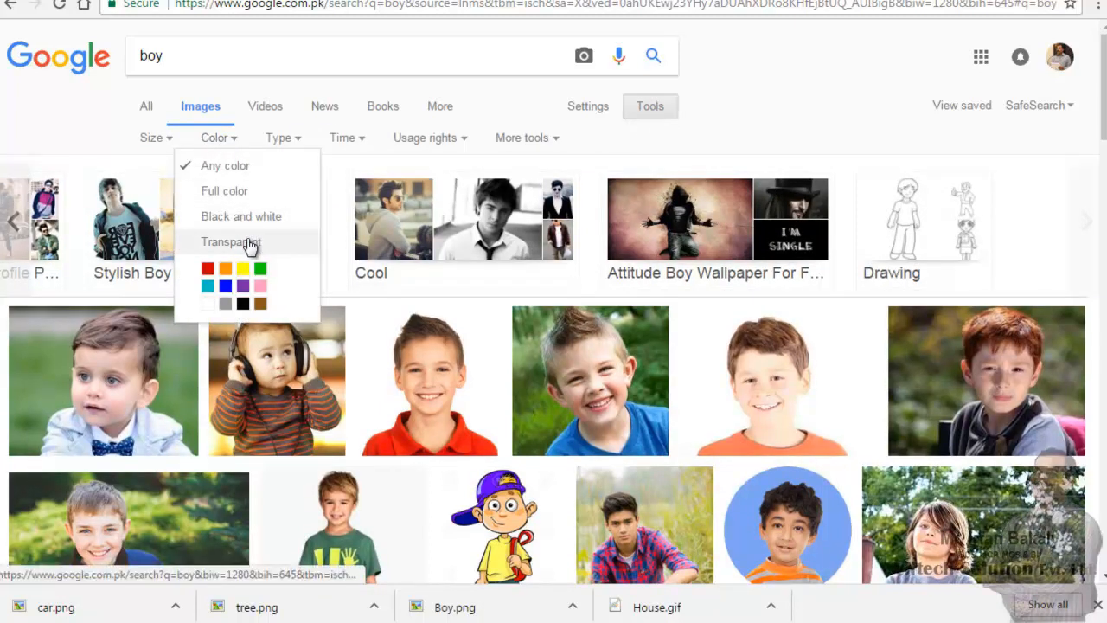
click(250, 244)
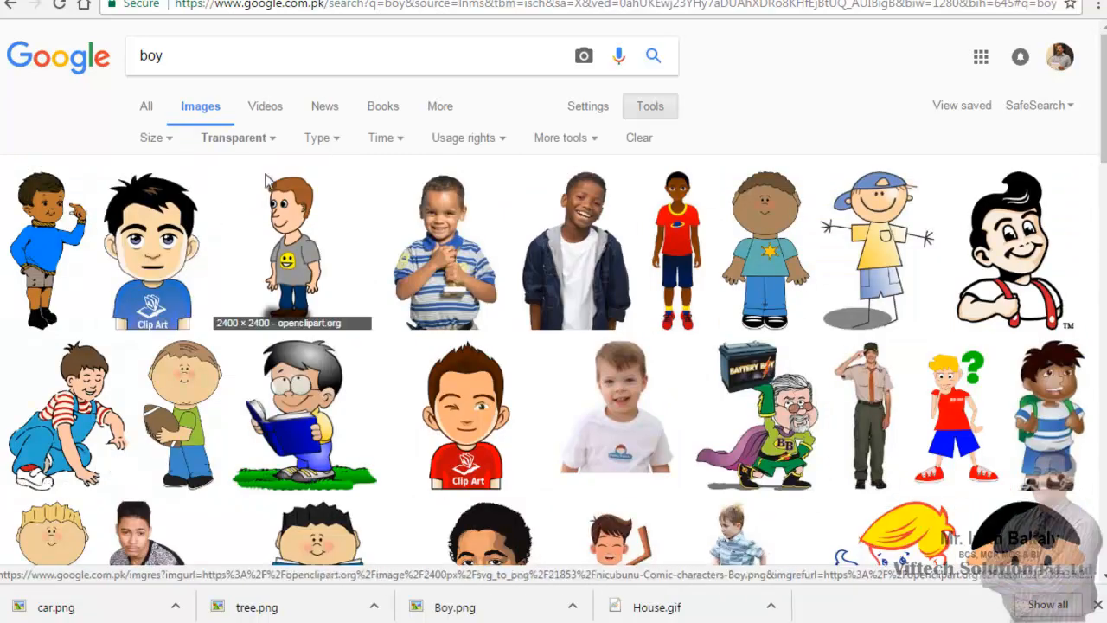
click(335, 143)
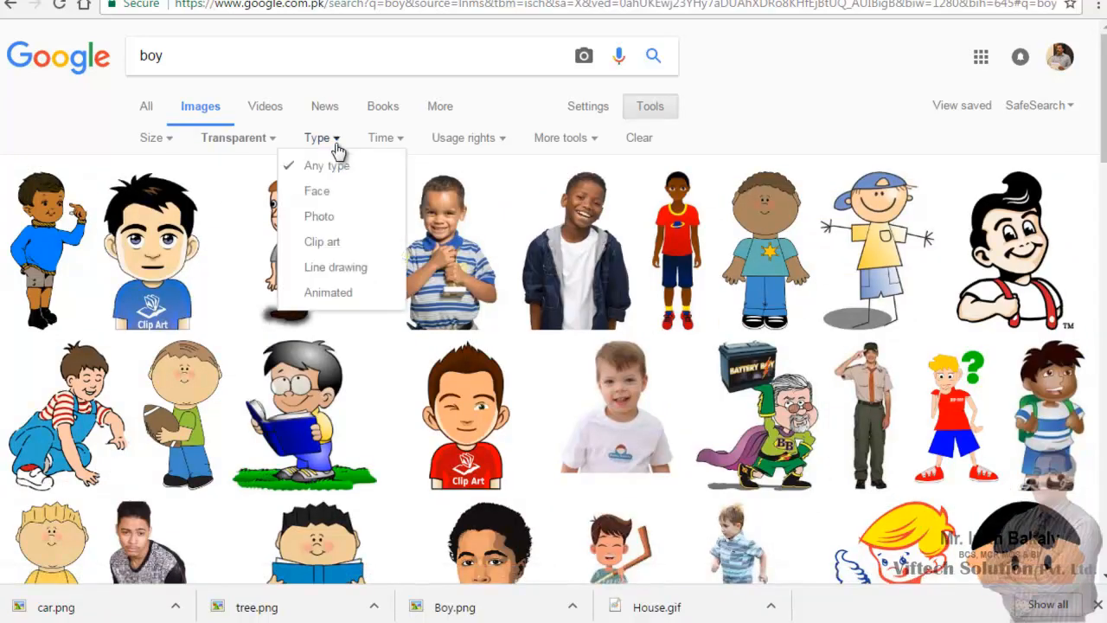
click(335, 270)
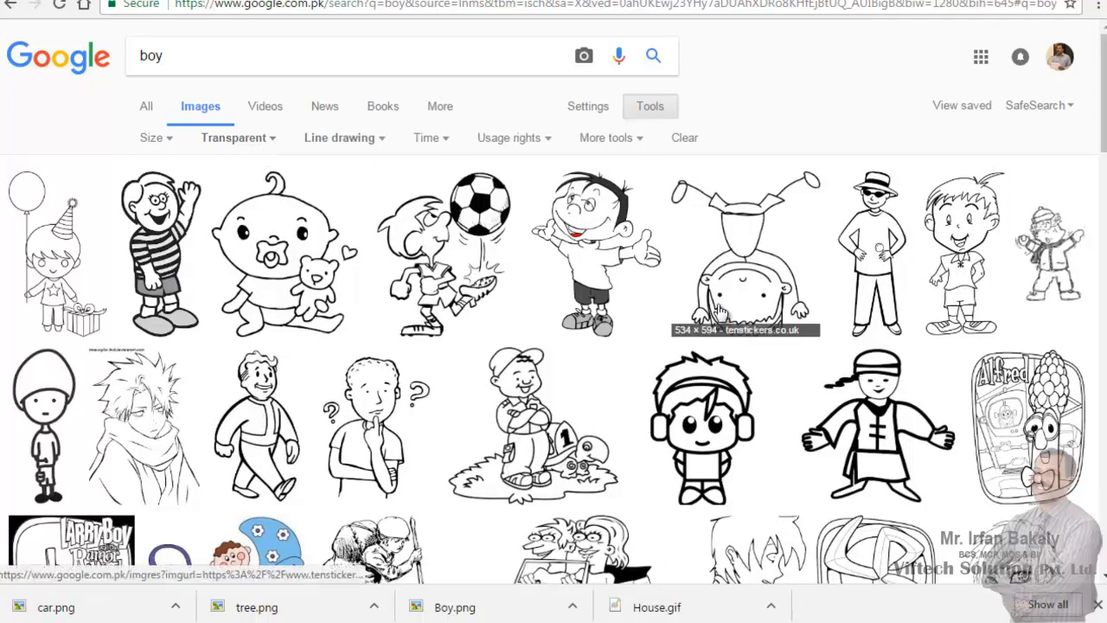
- Open the Little Boy Line Art picture and save it to the H: drive as Little-Boy-Line-Art.png
click(974, 221)
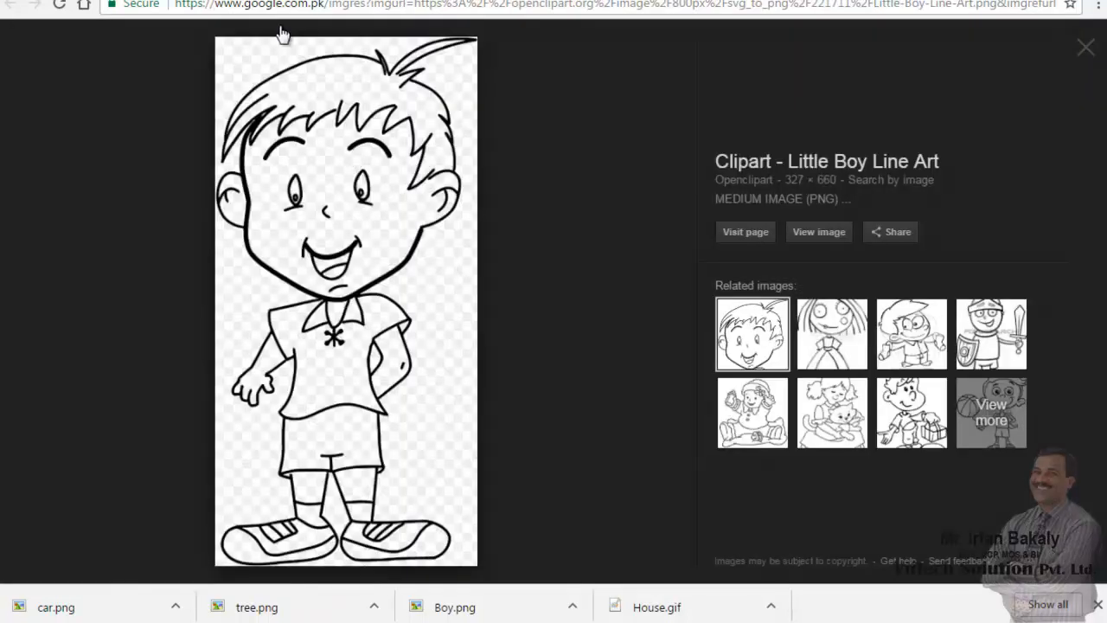
right_click(370, 145)
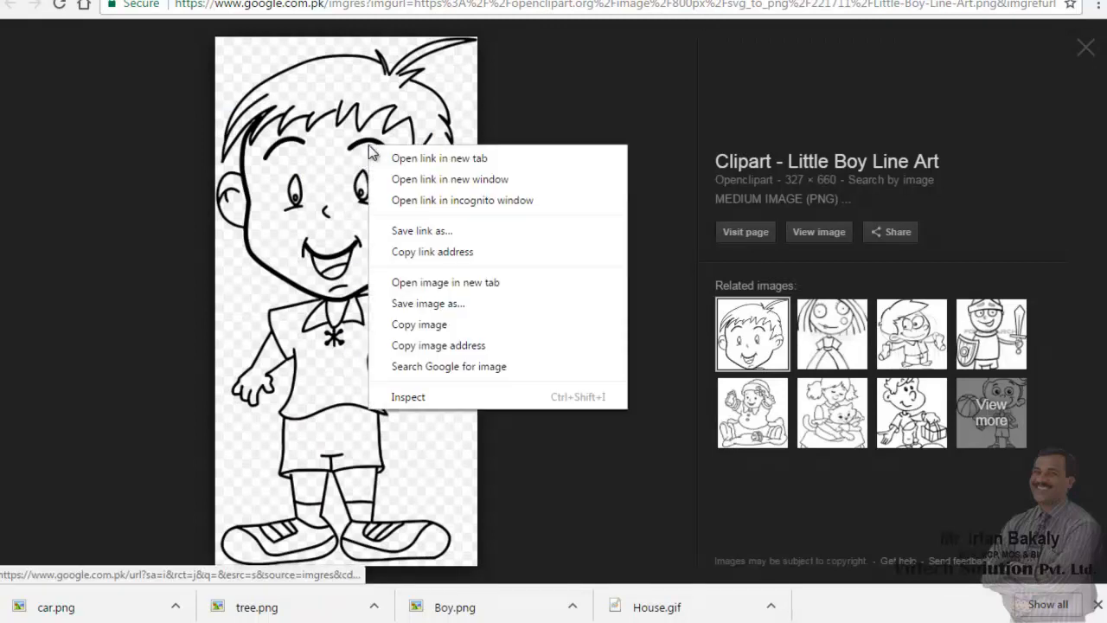
click(452, 304)
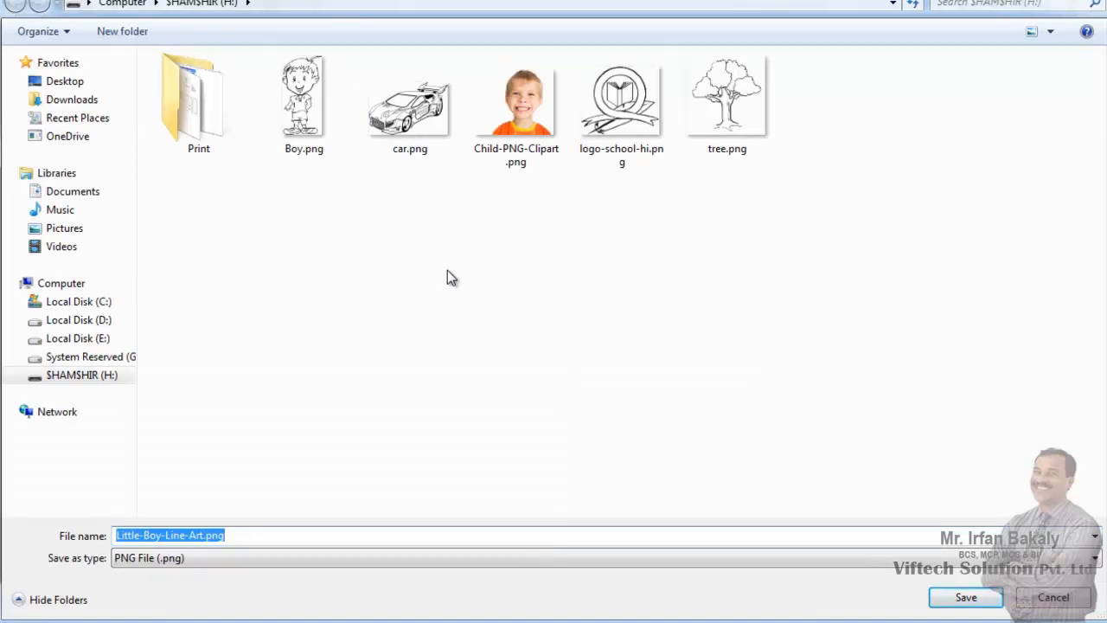
click(974, 598)
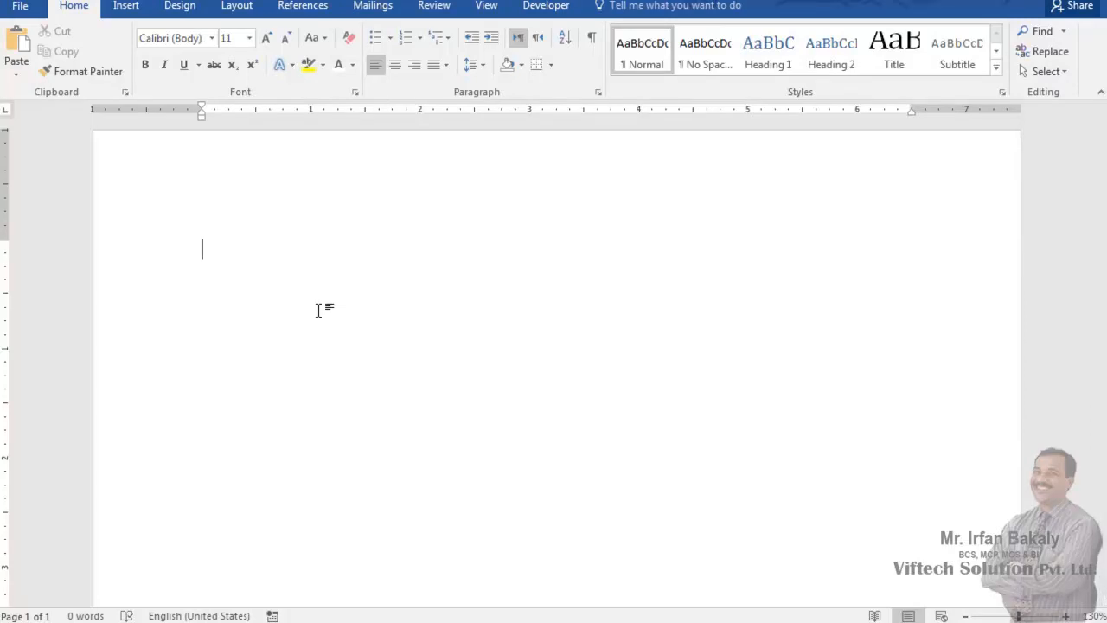
- In the blank Word document, apply a 3 pt thick-and-thin line Box page border to the whole document
click(198, 8)
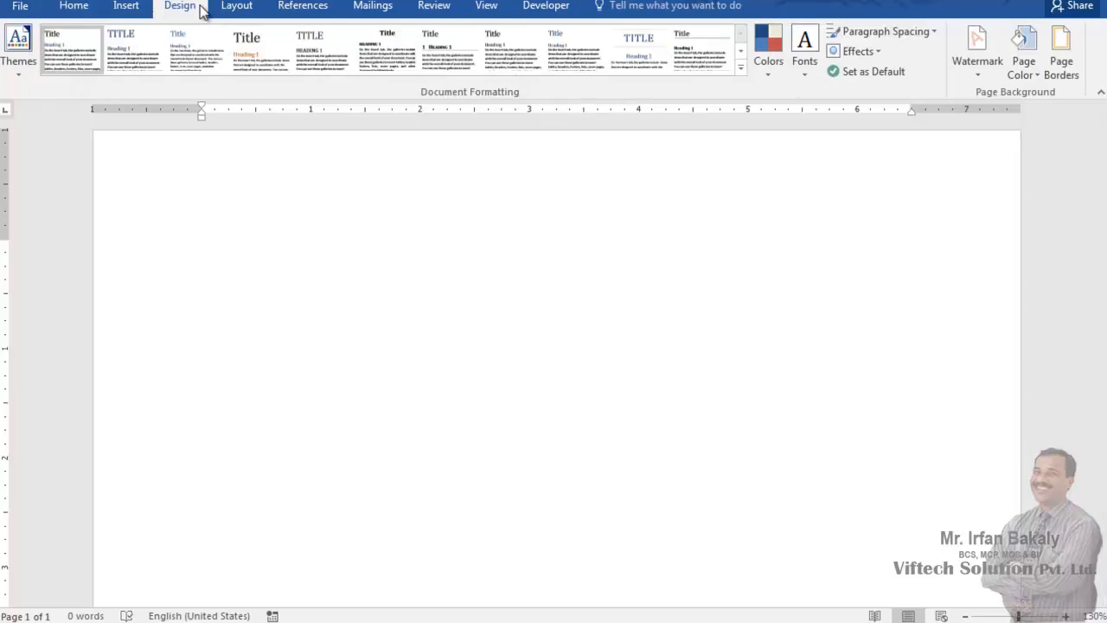
click(1071, 76)
click(365, 237)
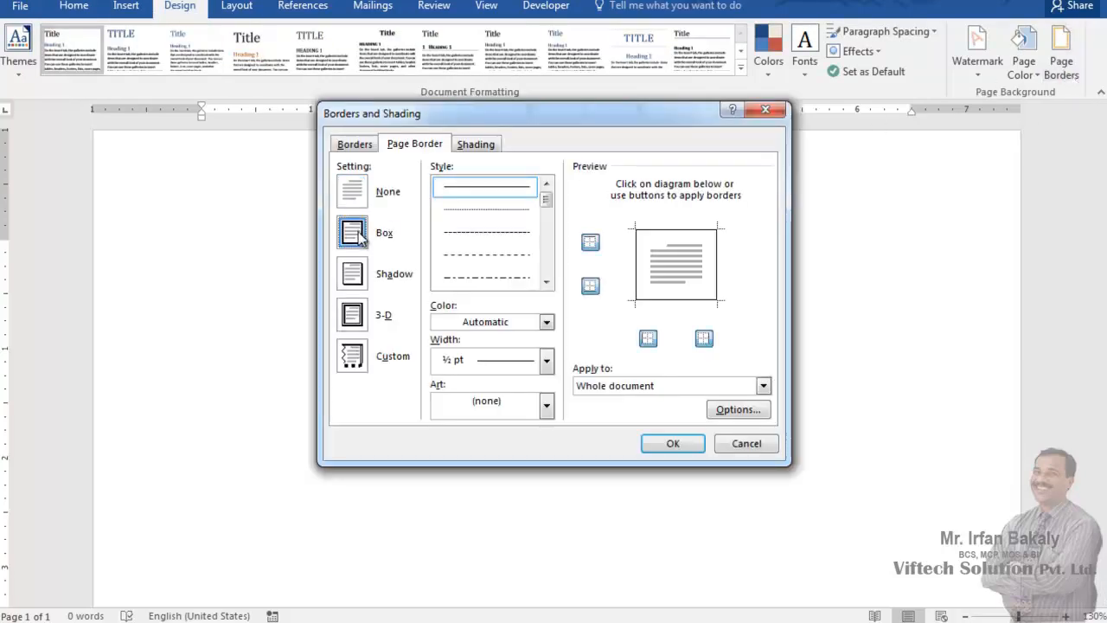
click(546, 282)
click(546, 282)
click(547, 283)
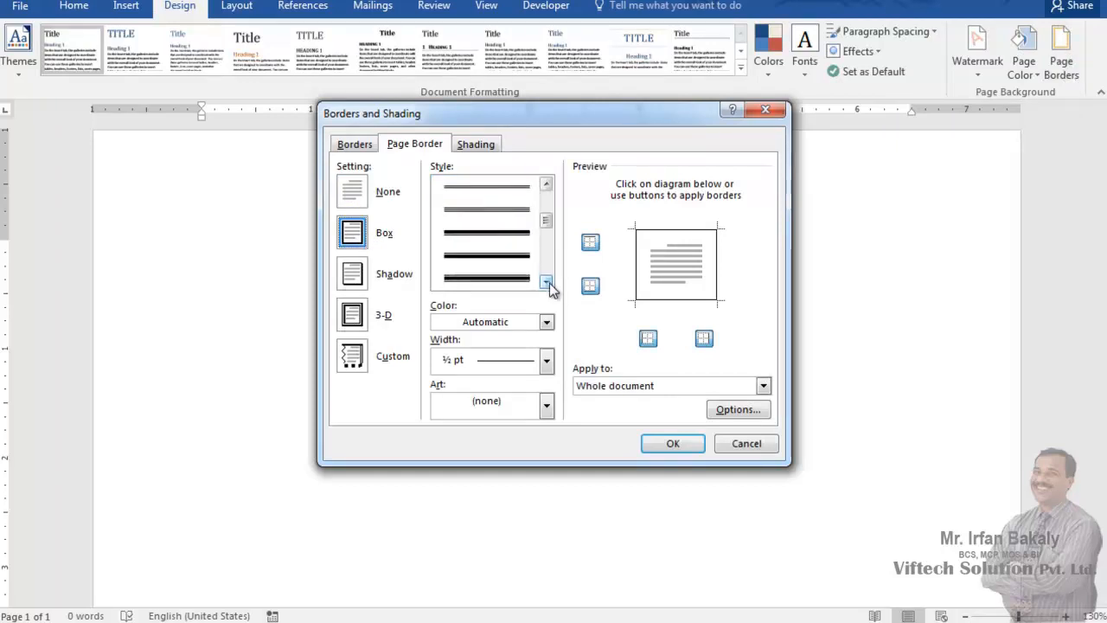
click(519, 238)
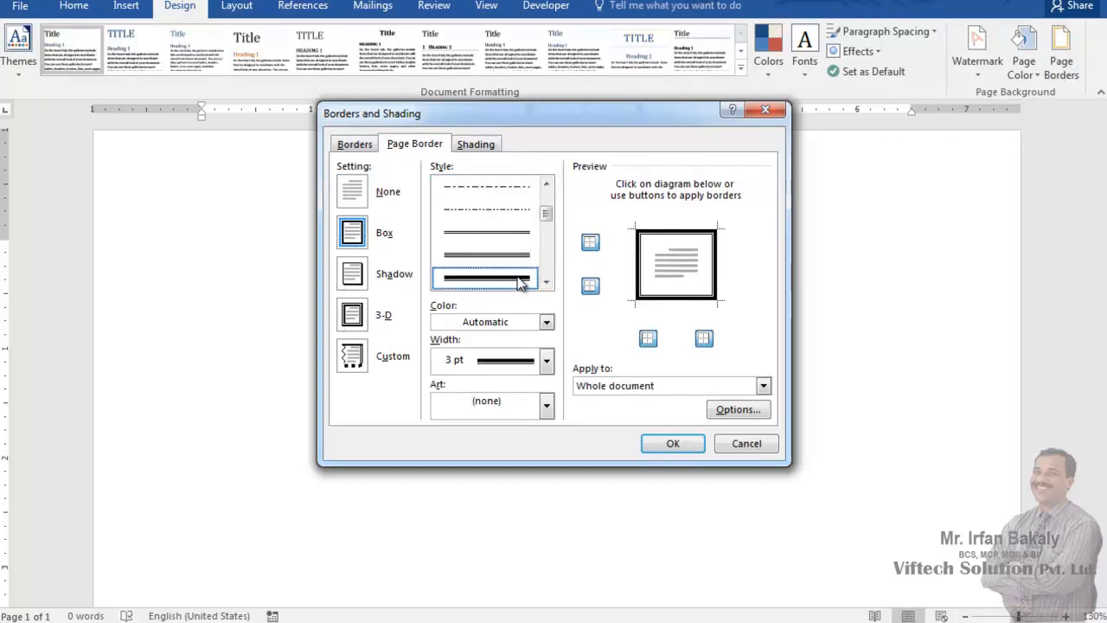
click(673, 443)
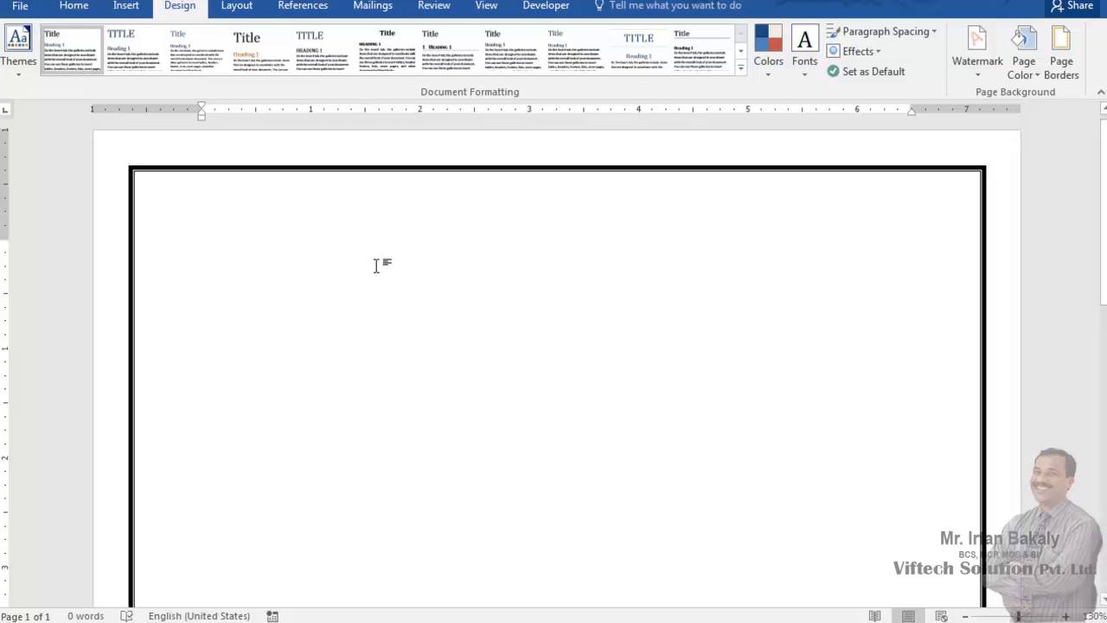
- Enter the title "Match the Pictures" on the first line, make it bold and center it
text(Match the Pictures)
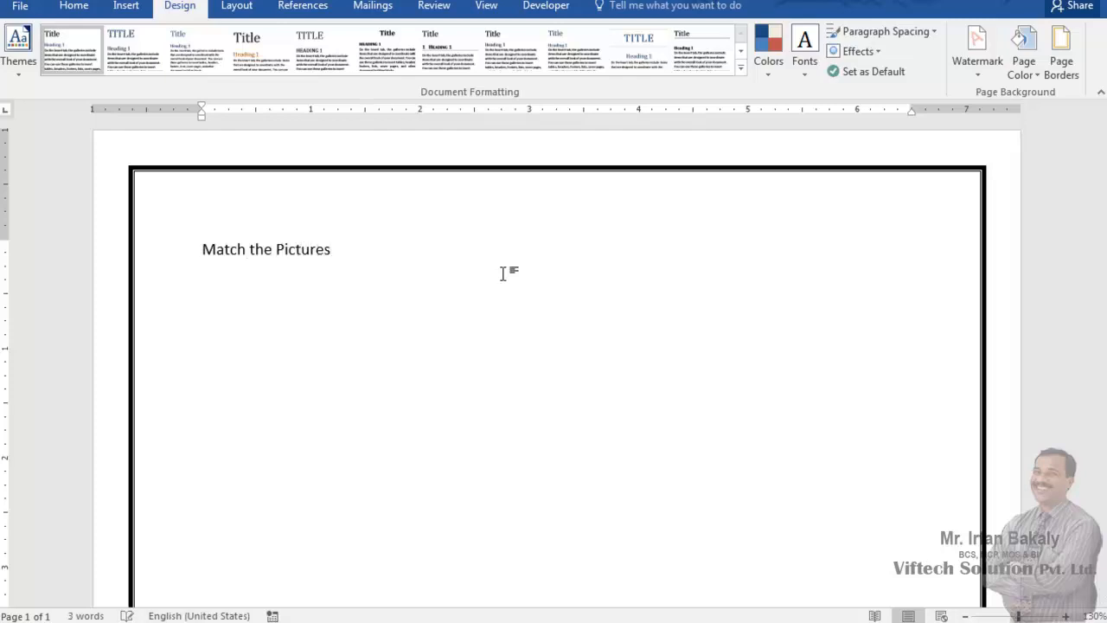
drag(371, 244, 202, 249)
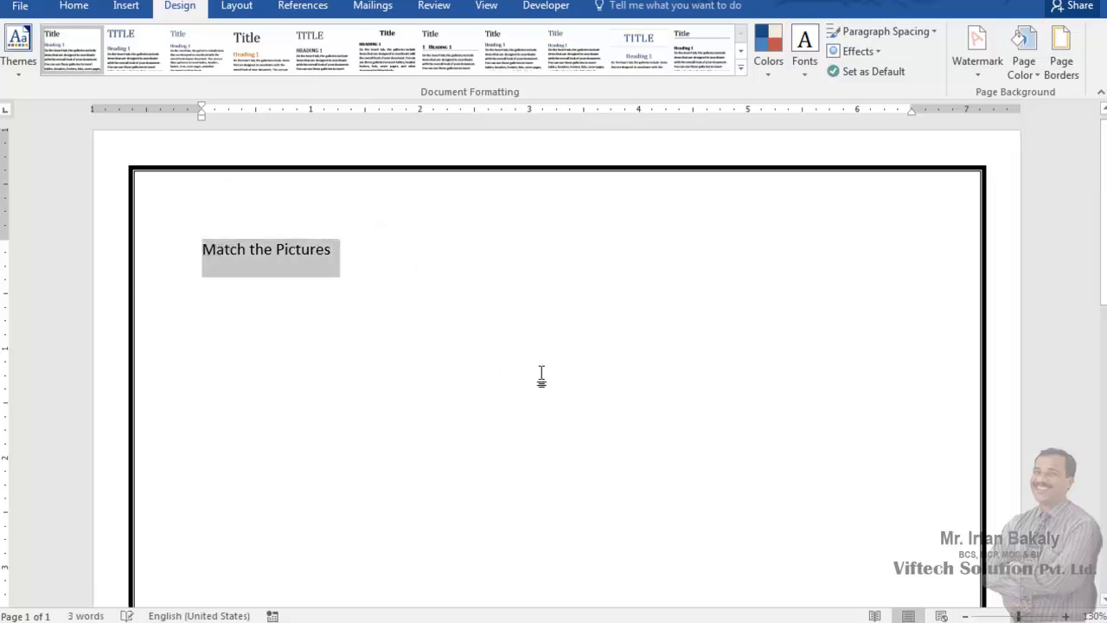
key(ctrl+b)
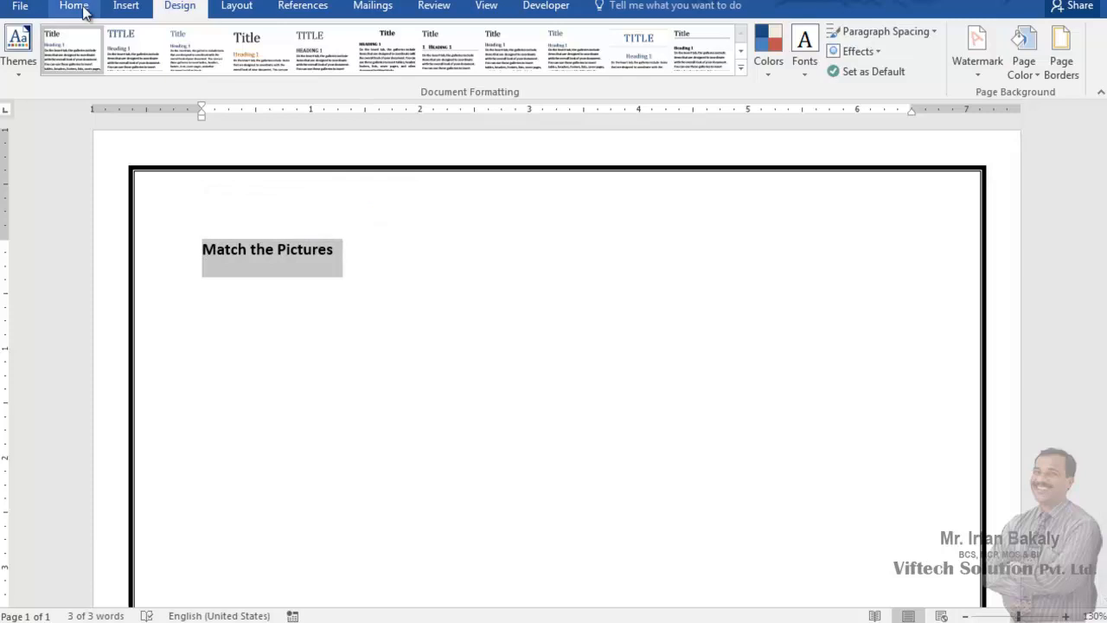
click(78, 7)
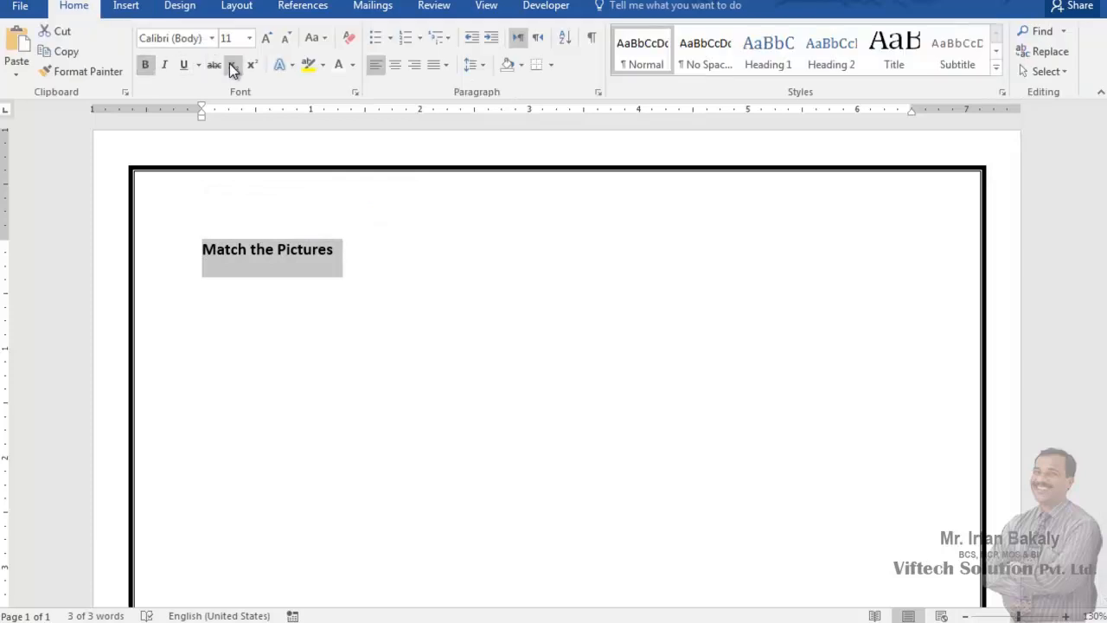
click(396, 66)
click(414, 66)
click(398, 68)
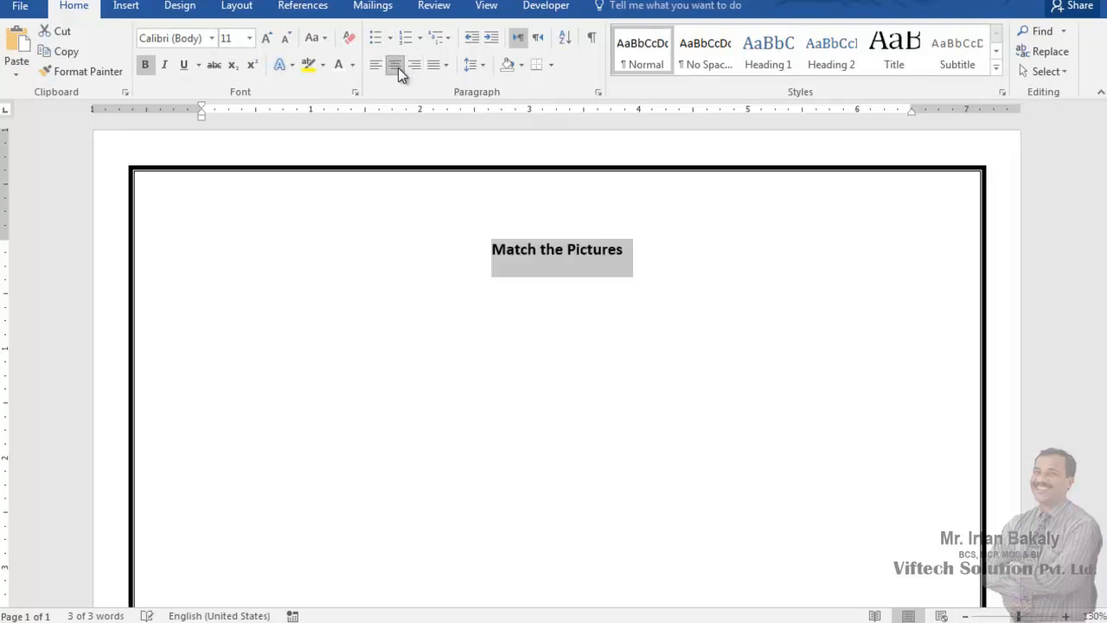
- Enlarge the title to 36 pt and reduce the page's top margin to about 0.75 inch
click(266, 39)
click(266, 39)
click(265, 39)
click(266, 39)
click(266, 39)
click(265, 39)
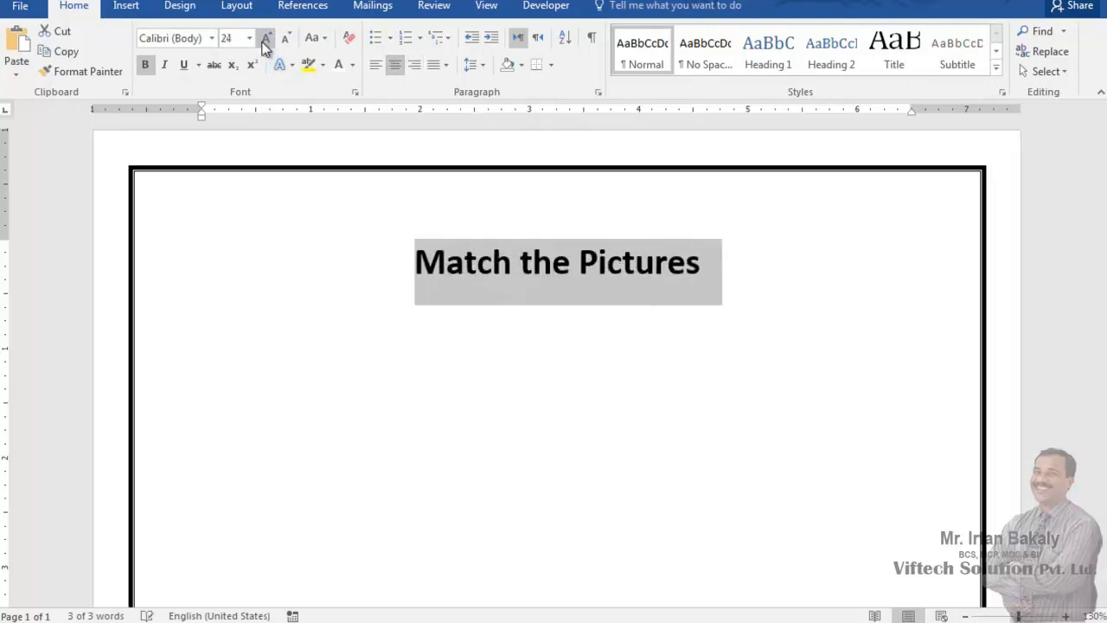
click(265, 40)
click(266, 41)
click(237, 253)
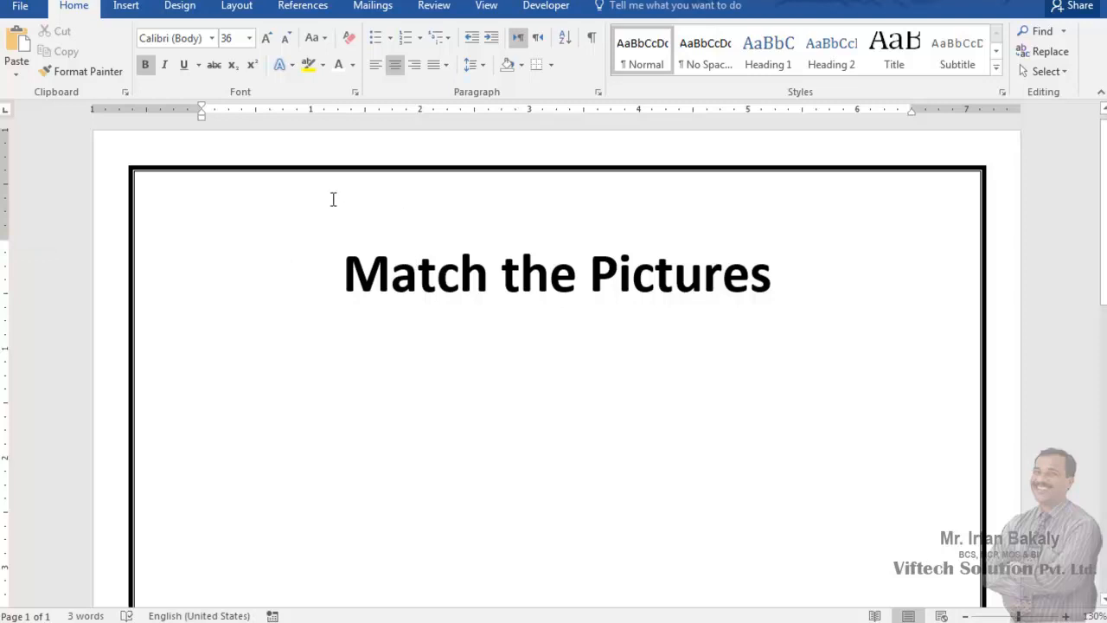
drag(3, 235, 2, 236)
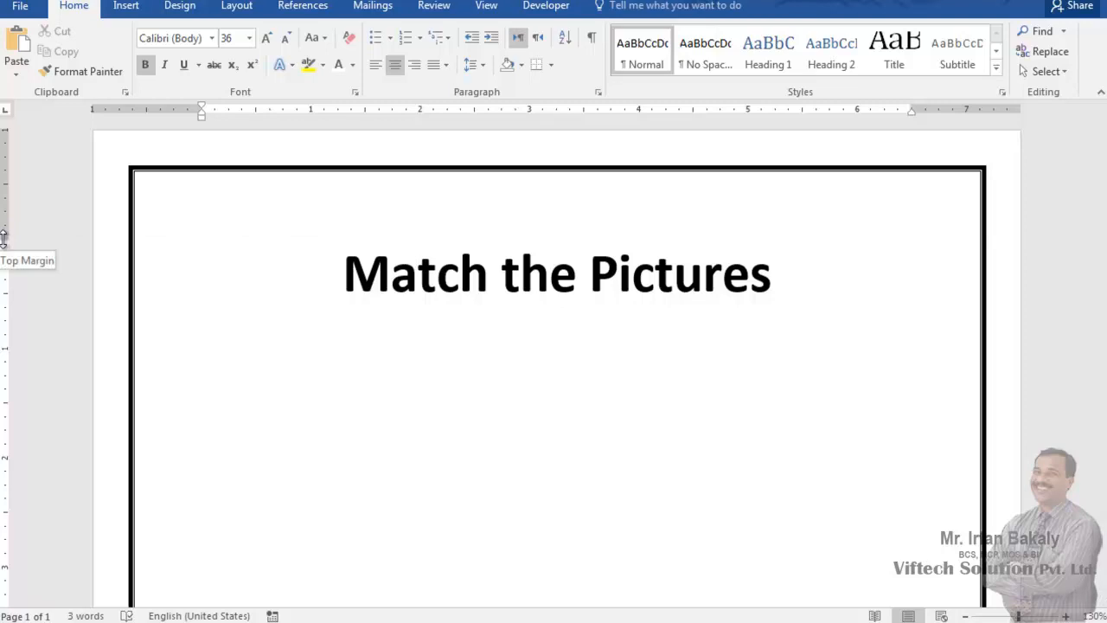
drag(4, 238, 2, 214)
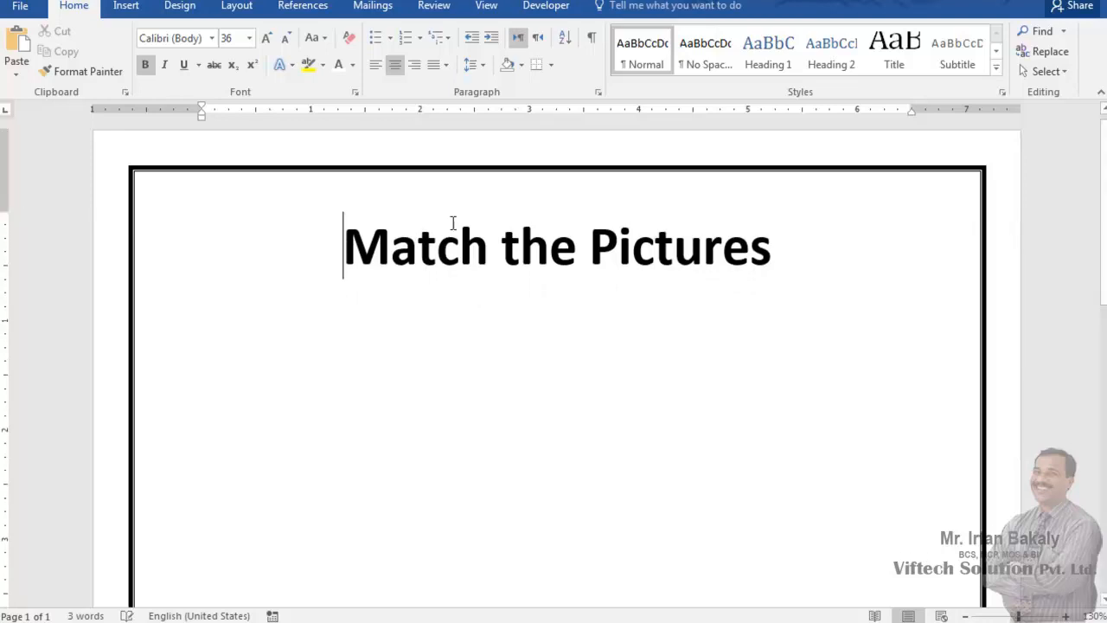
- Add the line "Draw lines connecting the pictures that are the same." below the title
click(806, 245)
key(Return)
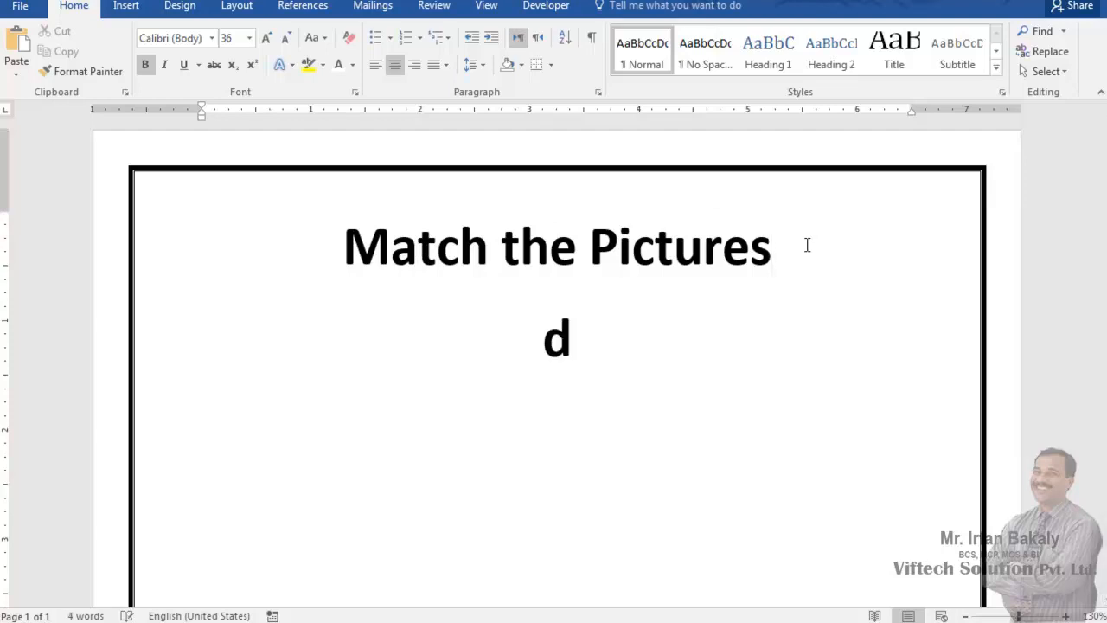
text(Dr)
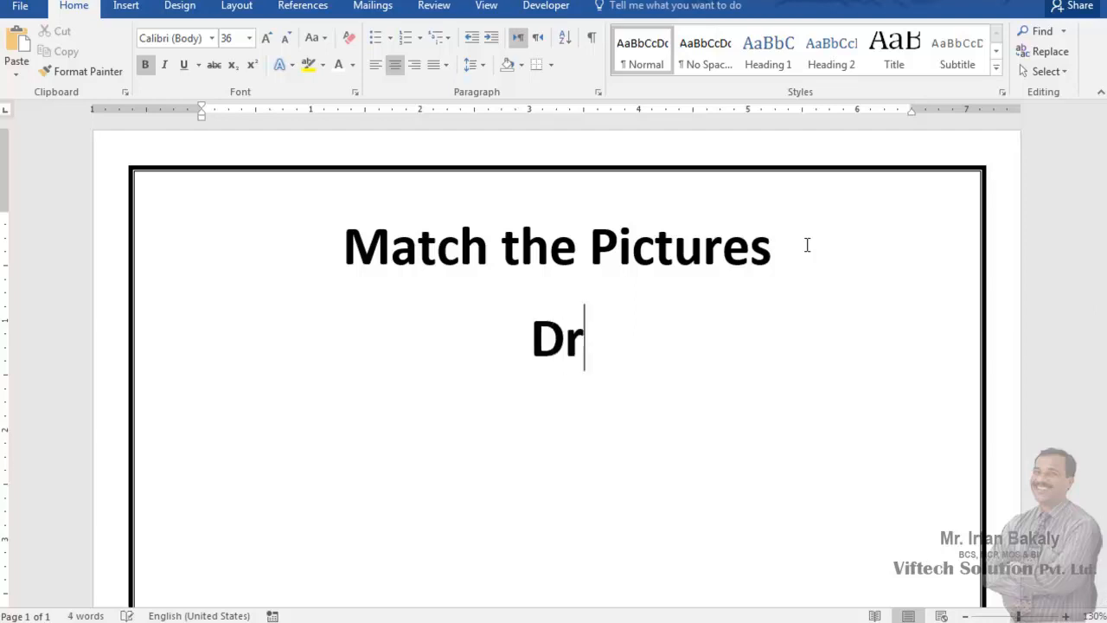
text(aw lines connecting the pictur)
key(BackSpace)
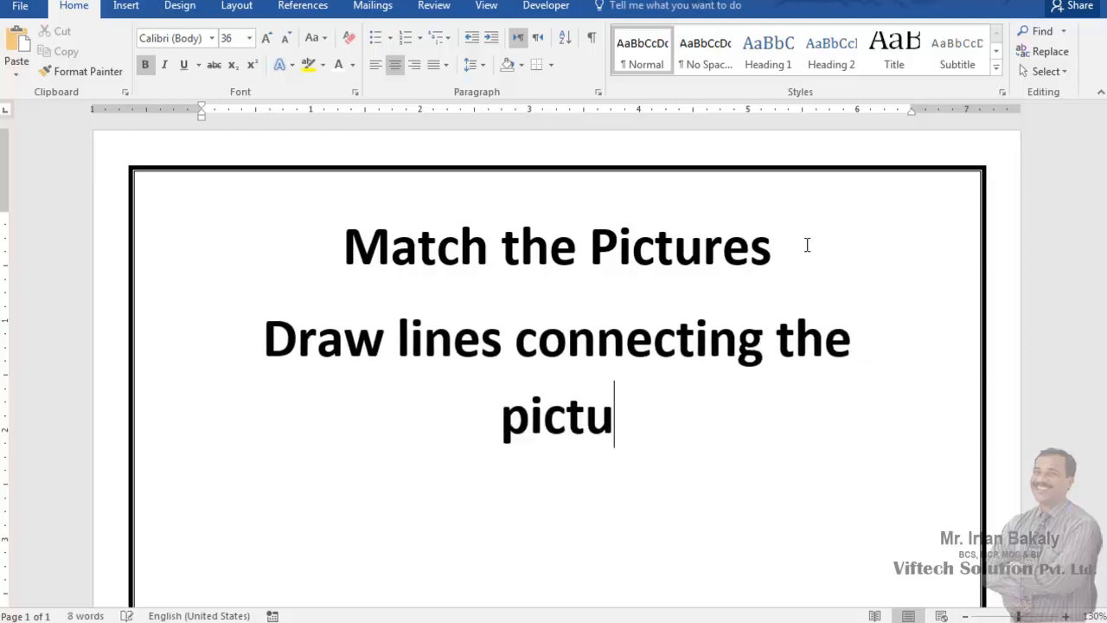
key(BackSpace)
text(ures )
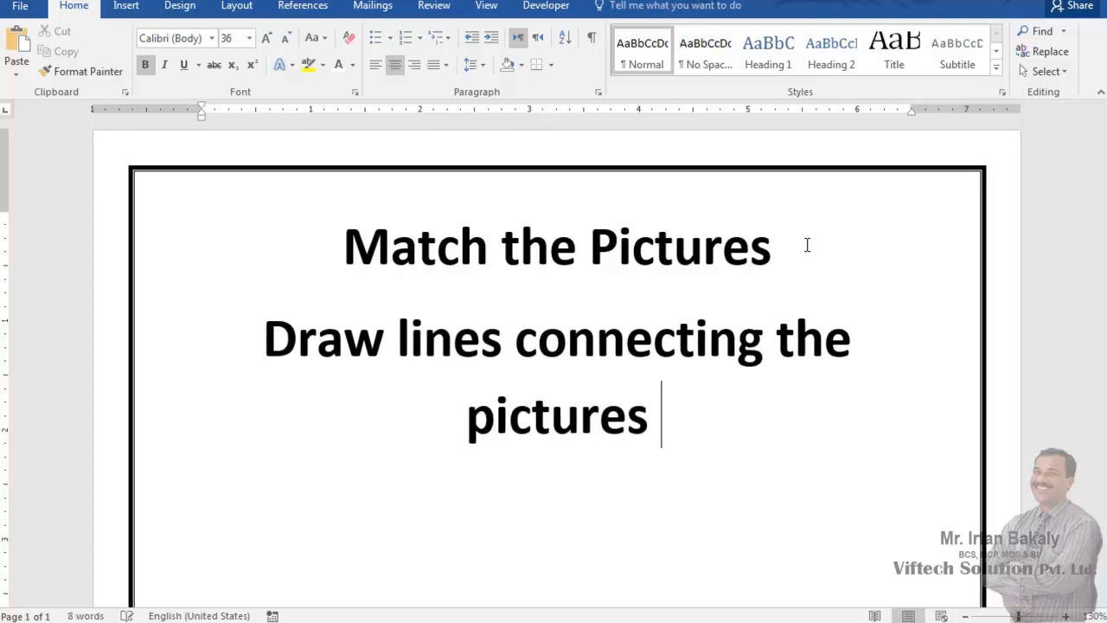
text(that are )
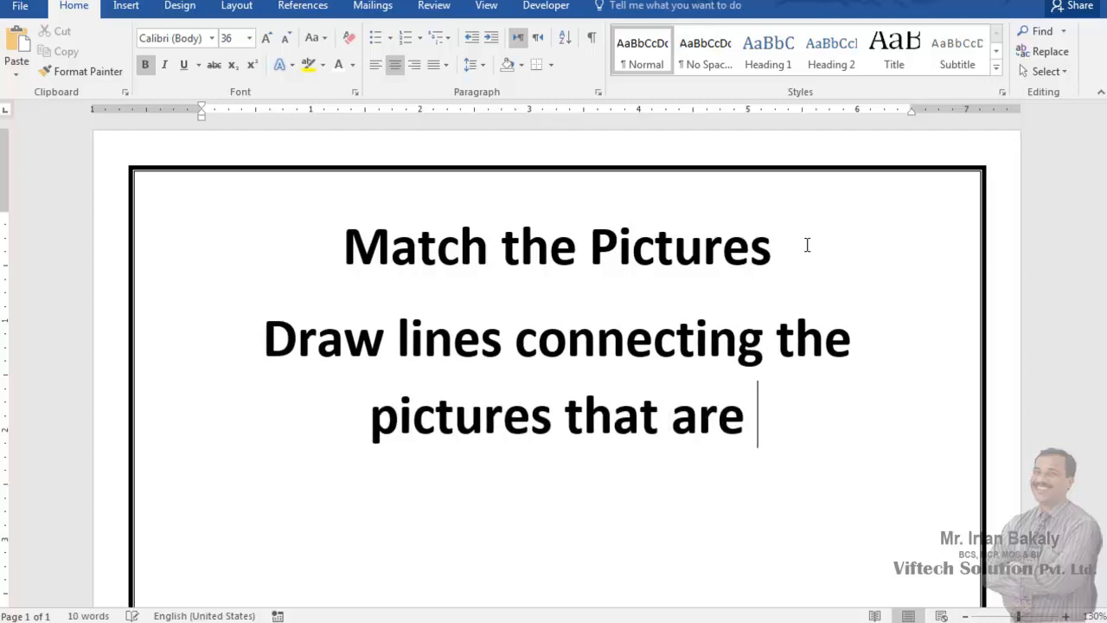
text(the same.)
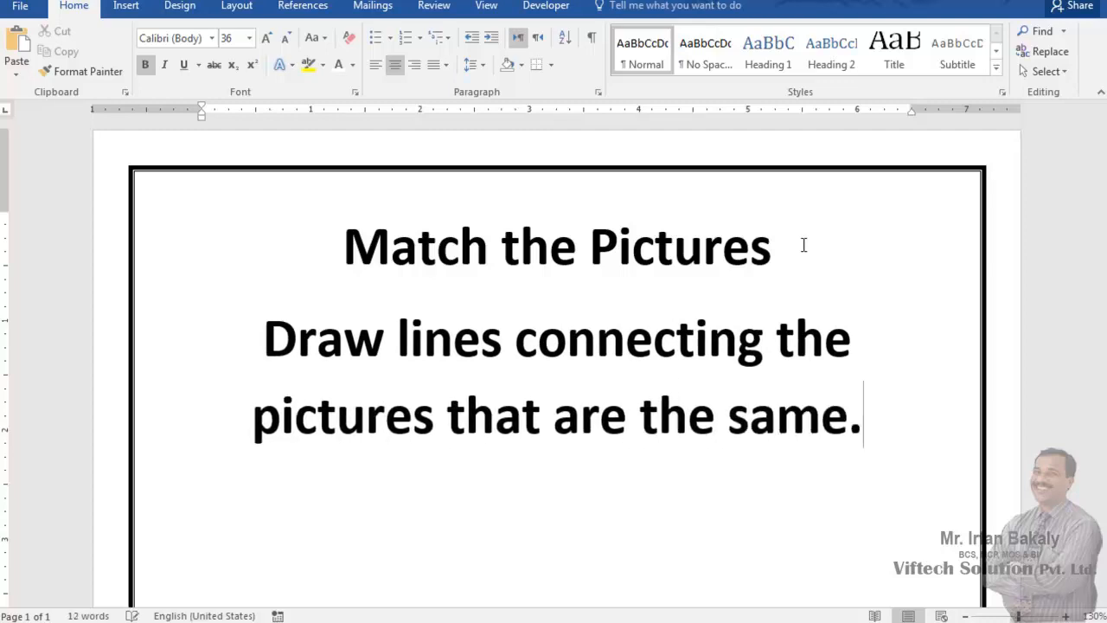
- Reduce the line "Draw lines connecting the pictures that are the same." to 18 pt and remove its bold formatting
triple_click(281, 339)
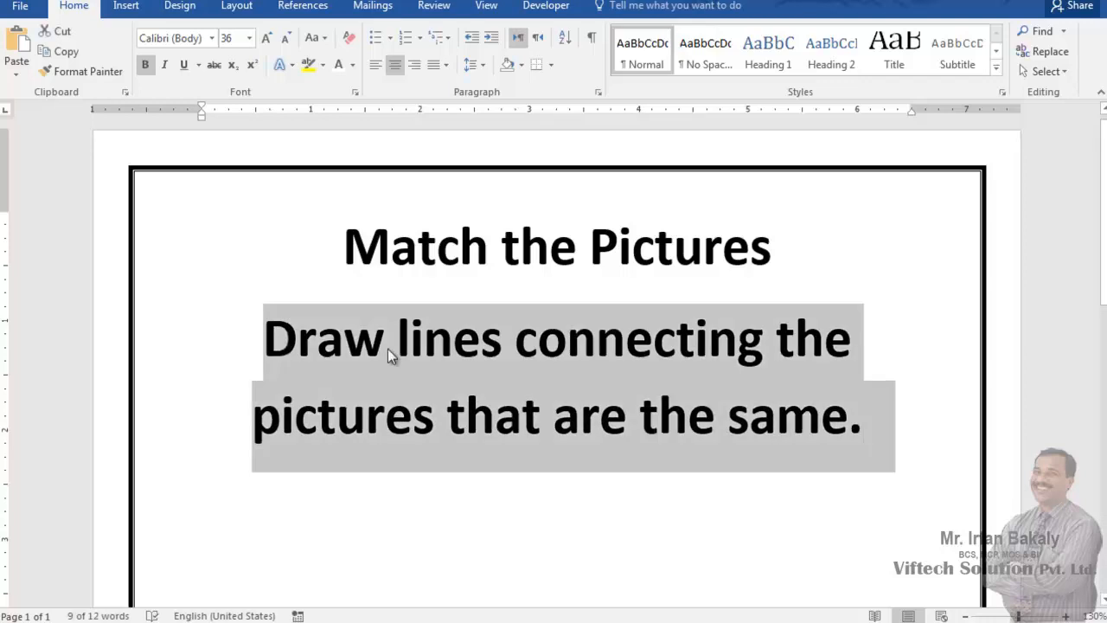
click(286, 39)
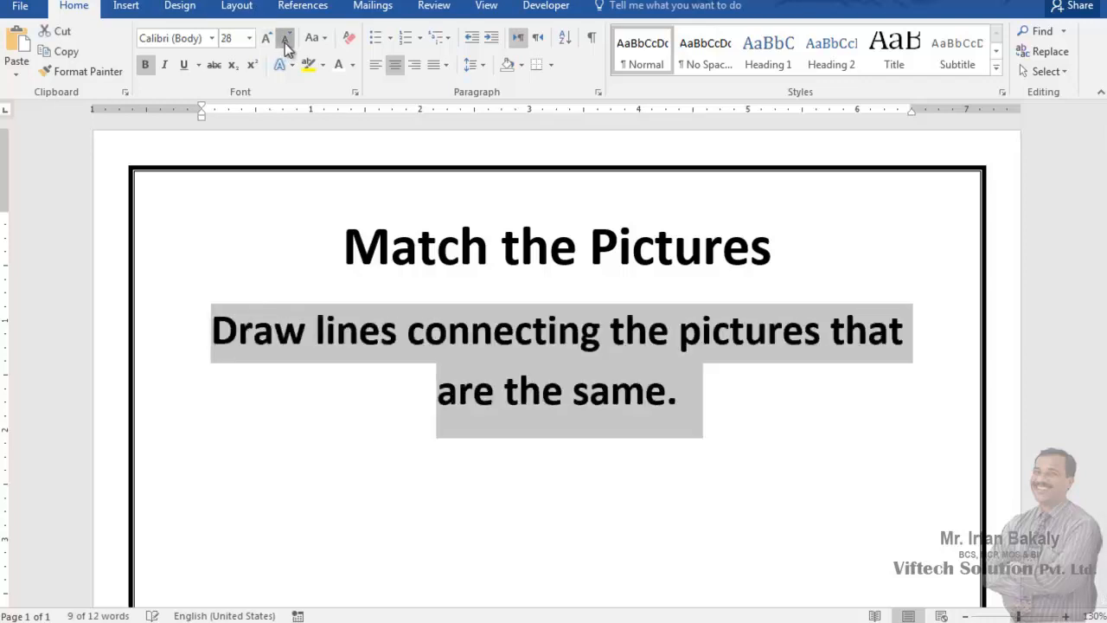
click(285, 39)
click(285, 39)
click(285, 39)
click(286, 39)
click(286, 39)
click(285, 39)
click(286, 39)
click(268, 40)
click(145, 66)
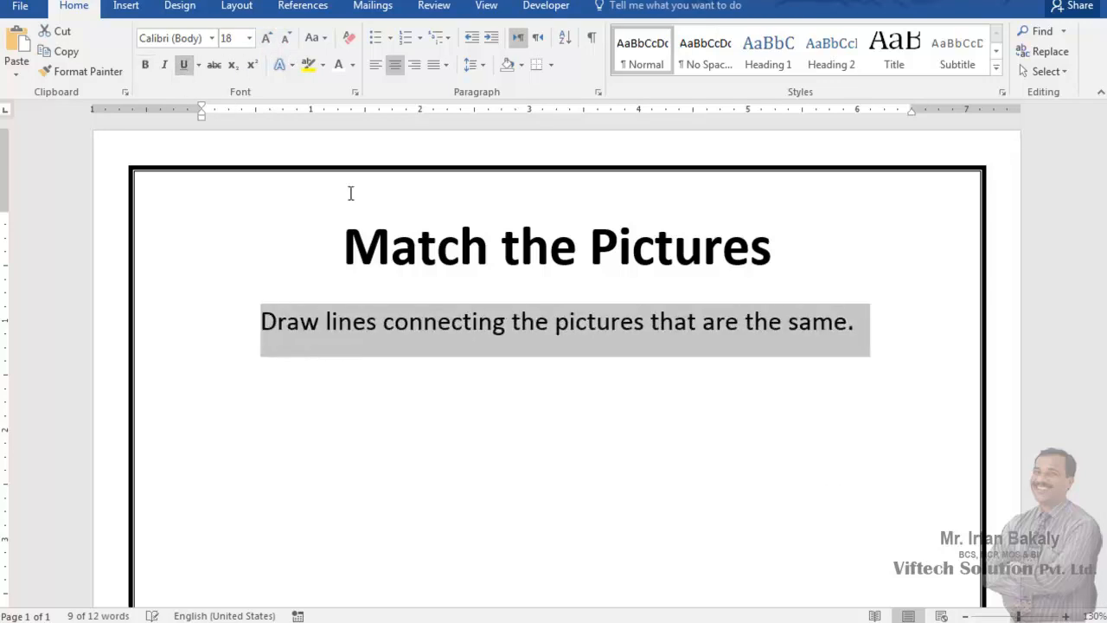
- Set the title and instruction line to single line spacing with 0 pt spacing after
drag(489, 247, 511, 311)
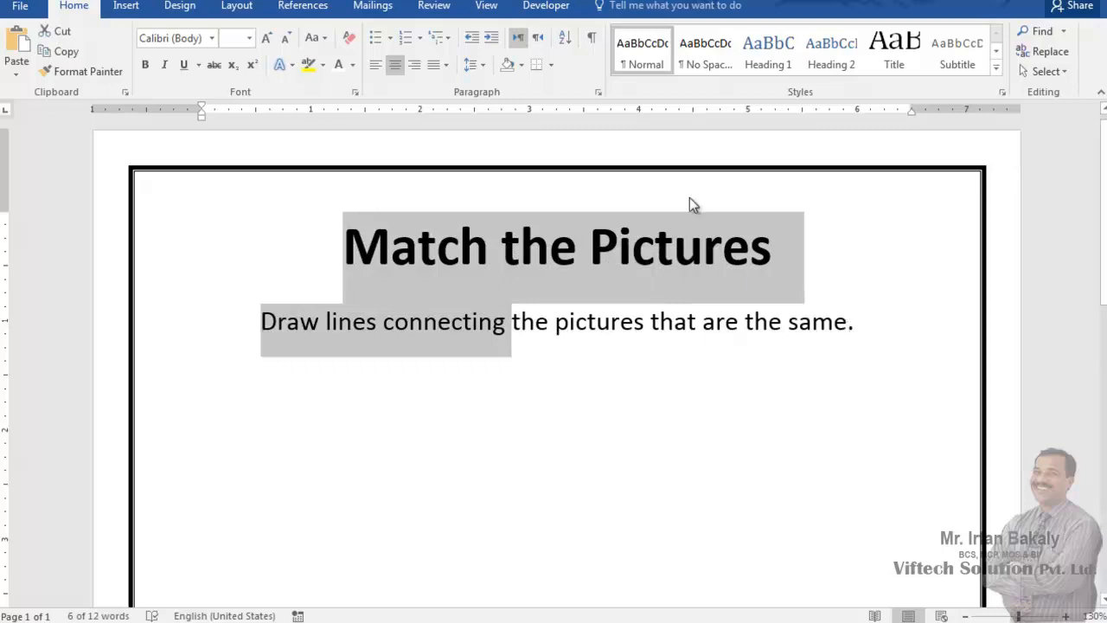
click(477, 69)
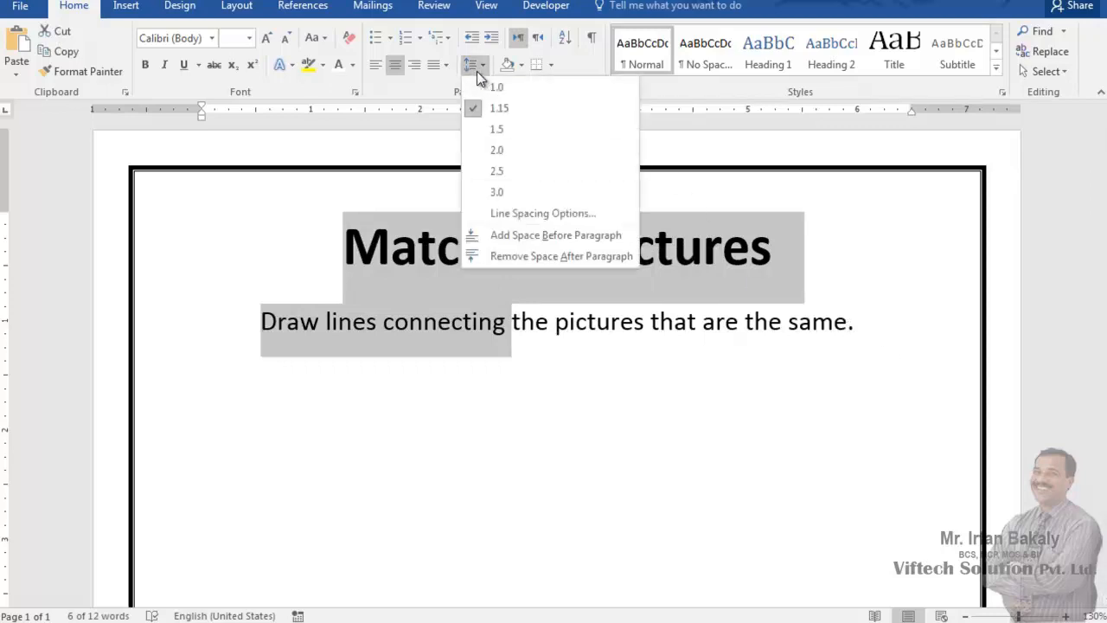
click(487, 88)
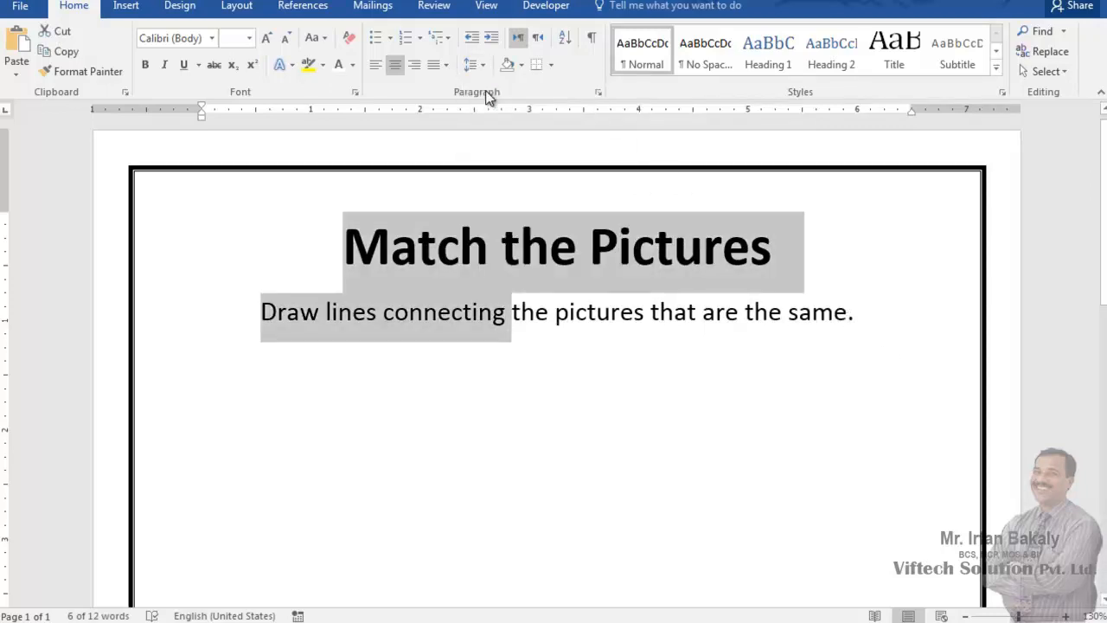
click(596, 94)
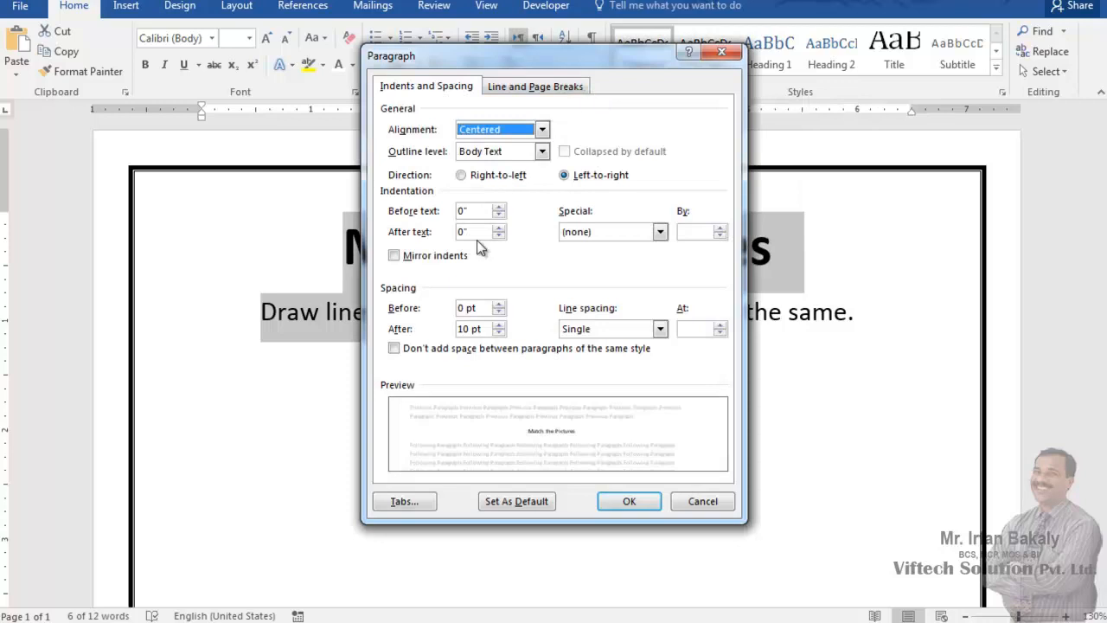
click(499, 333)
click(499, 333)
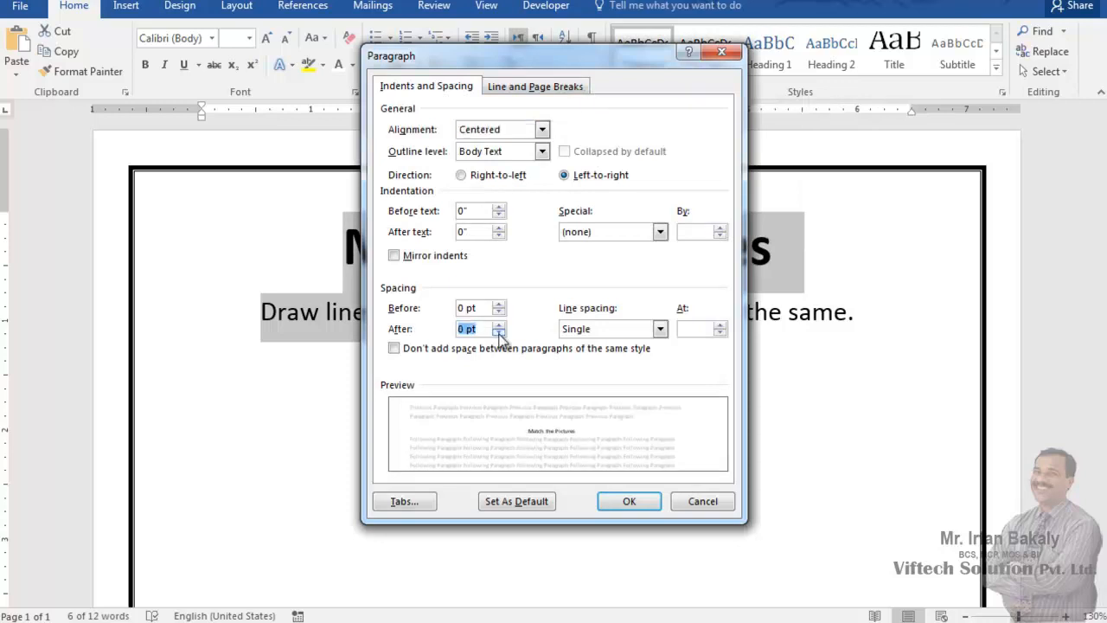
click(634, 502)
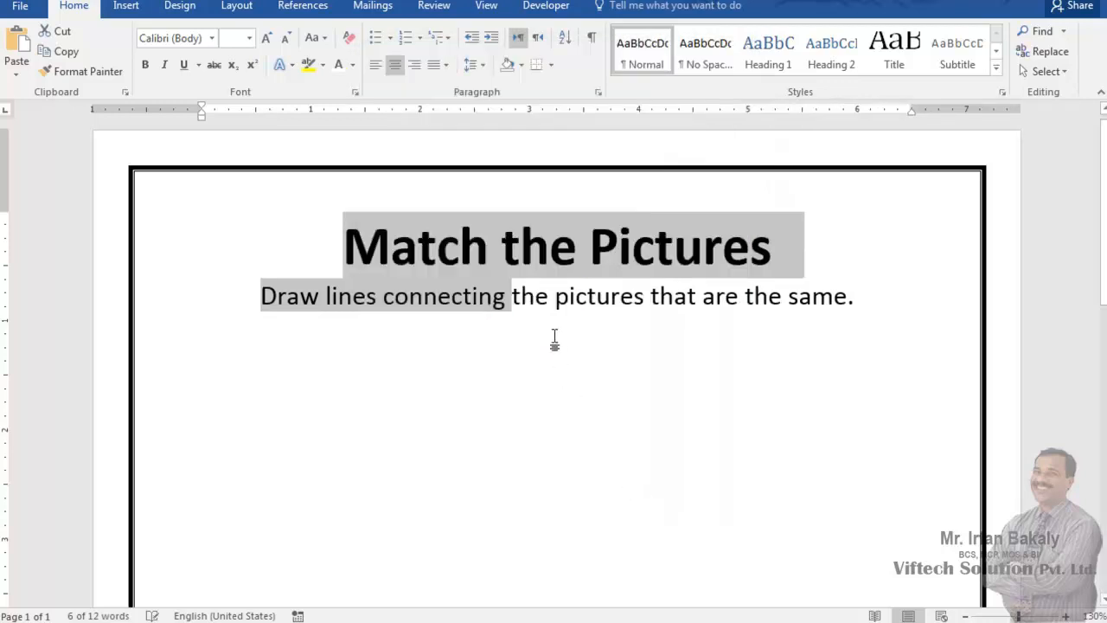
- Add empty paragraphs below the instruction line until they reach near the bottom of the page
click(554, 329)
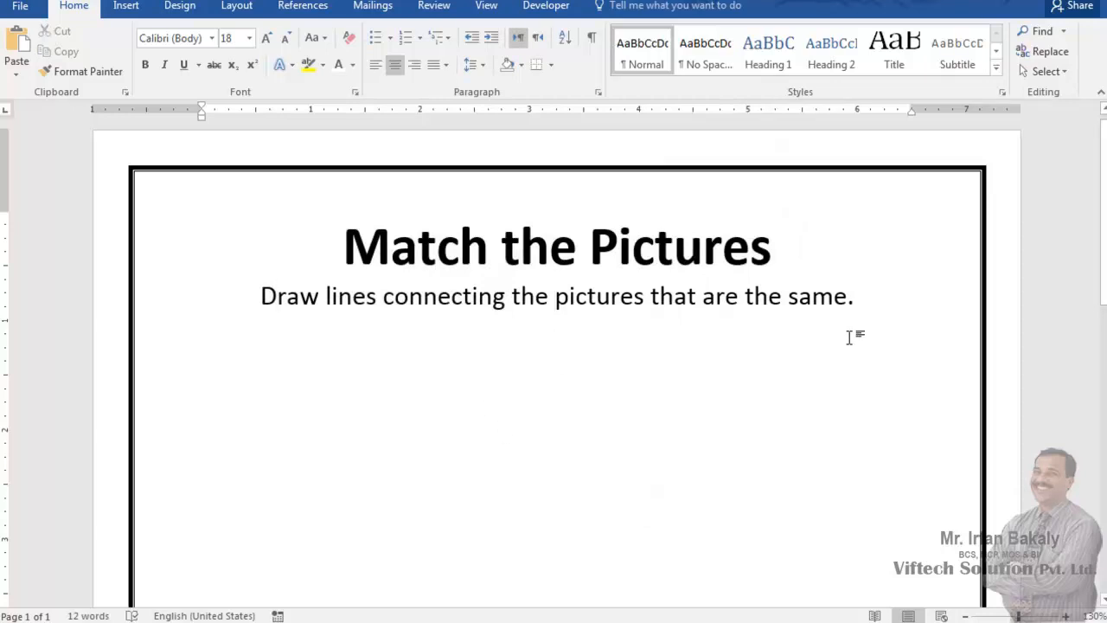
key(End)
key(Return)
scroll(560, 429, down, 3)
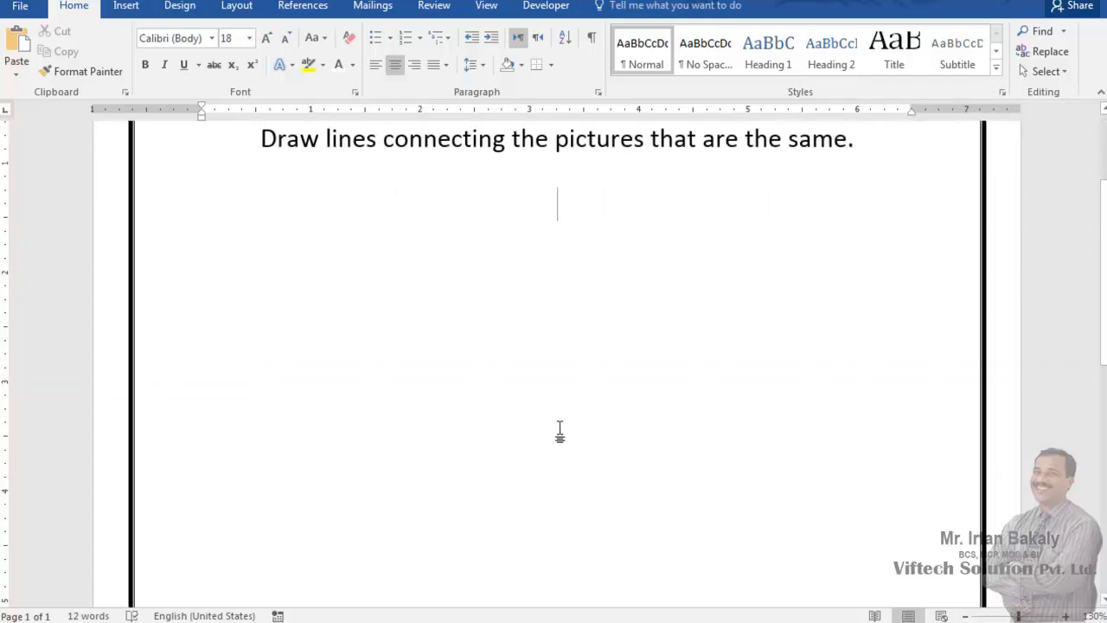
key(Return)
key(Return)
key(Return)
key(Return)
key(Return)
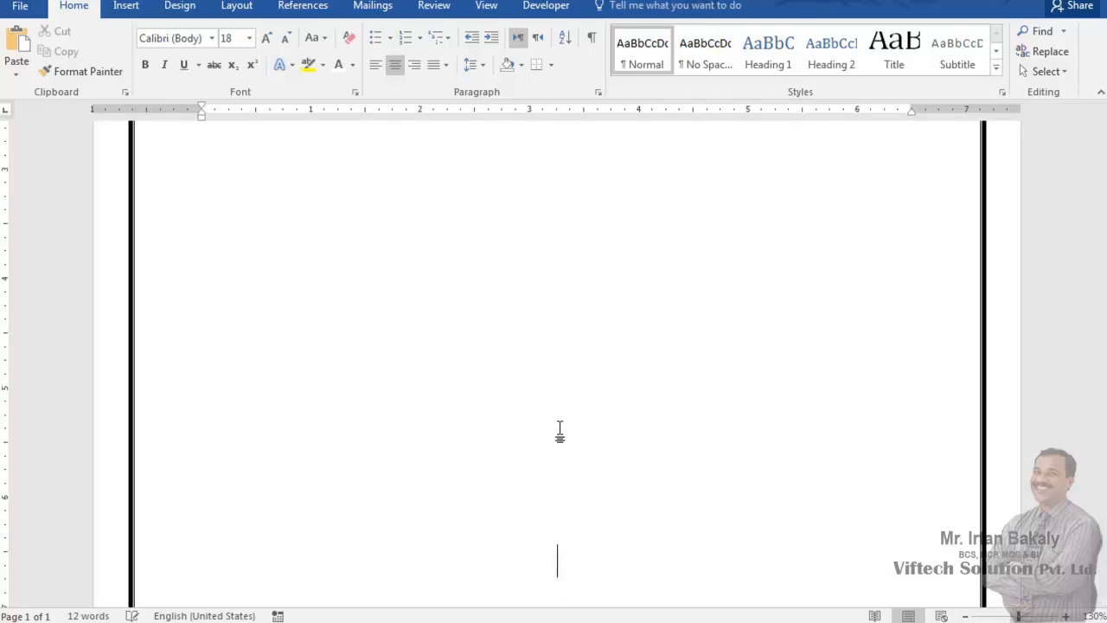
scroll(559, 430, down, 7)
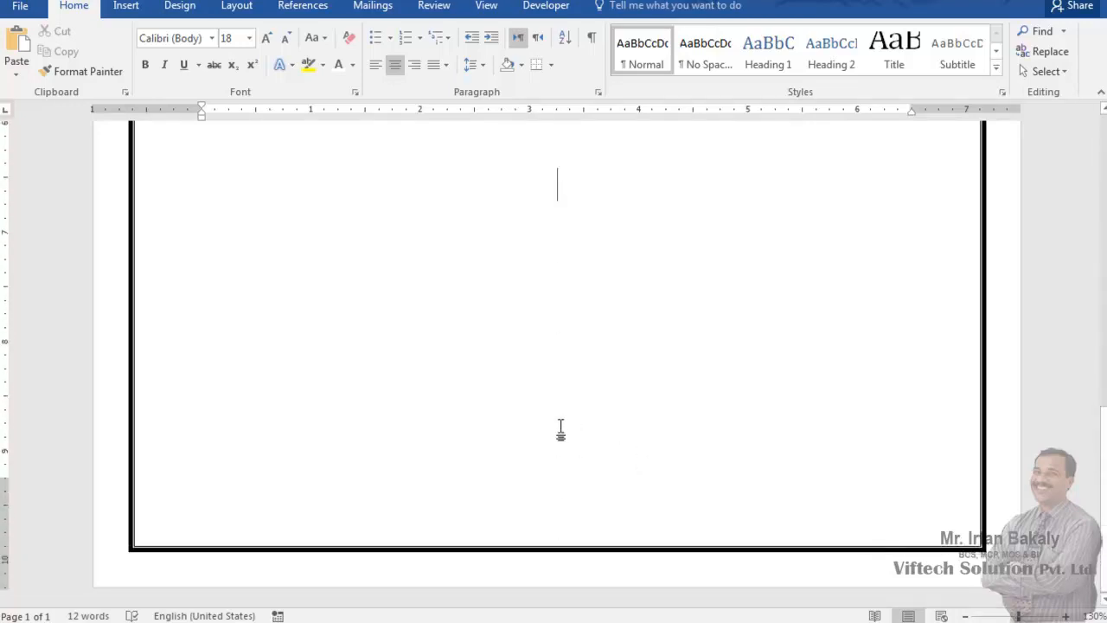
key(Return)
key(Return)
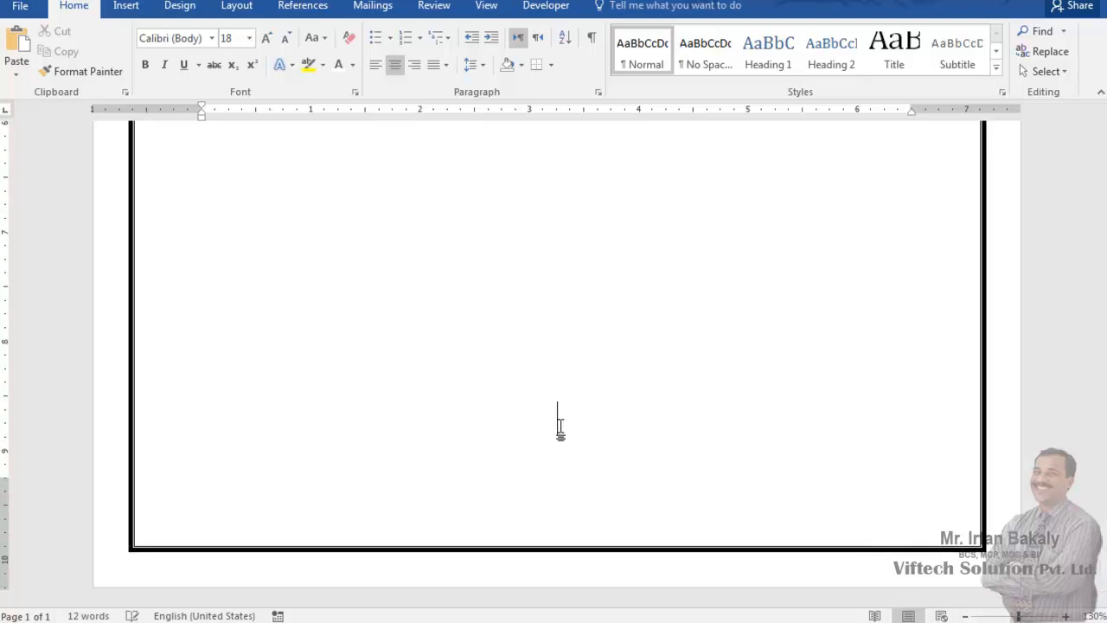
- Left-align all the empty paragraphs below the instruction line
scroll(560, 426, up, 10)
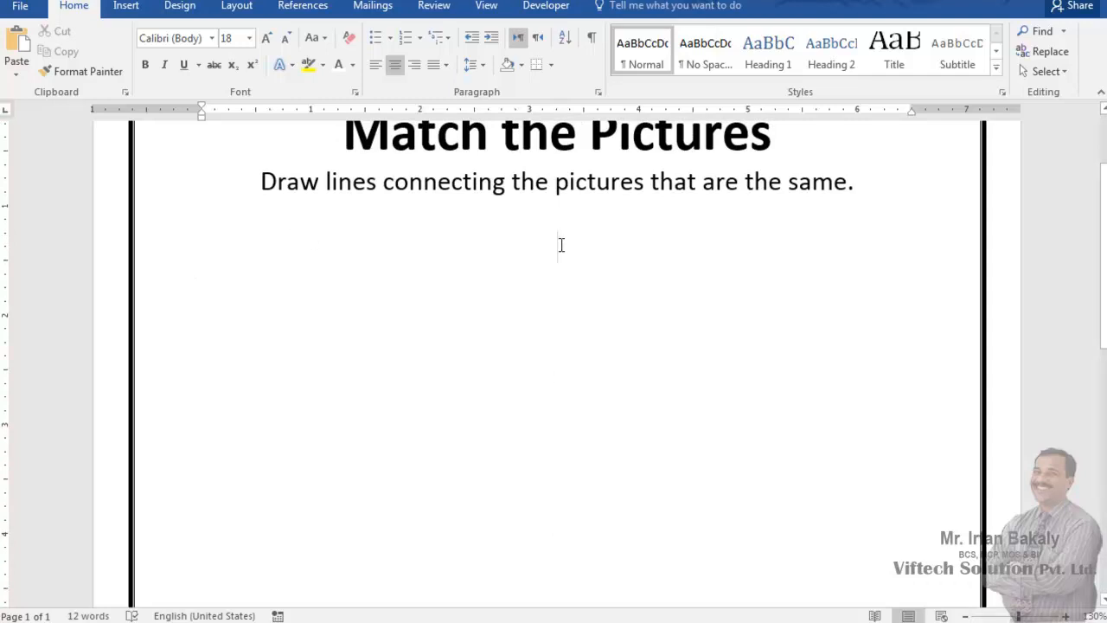
drag(552, 237, 552, 504)
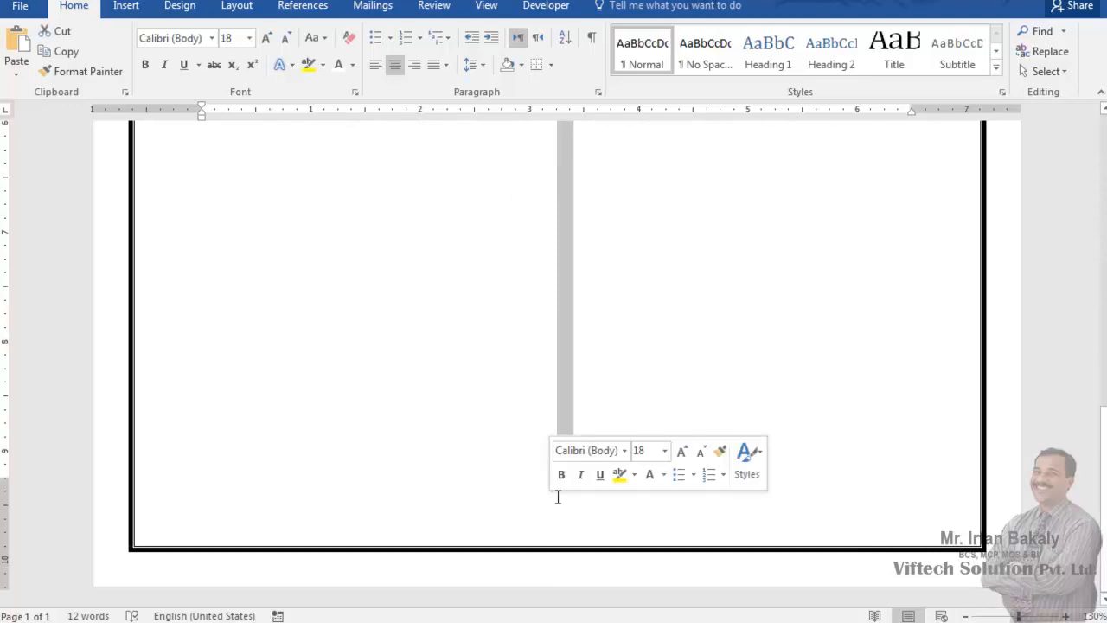
click(375, 64)
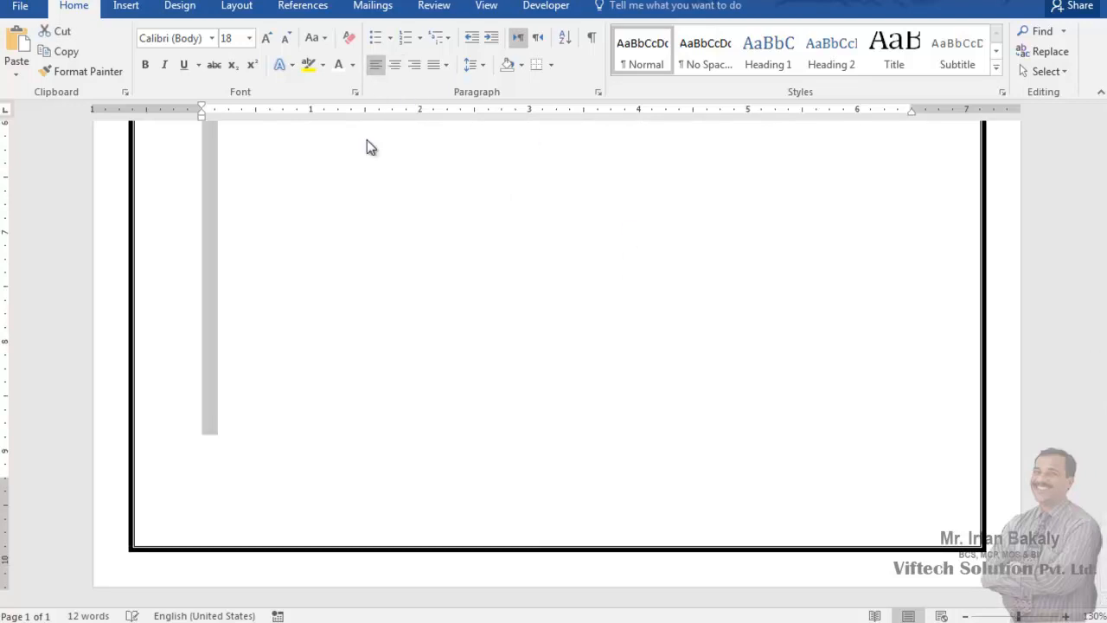
click(271, 225)
scroll(270, 218, up, 5)
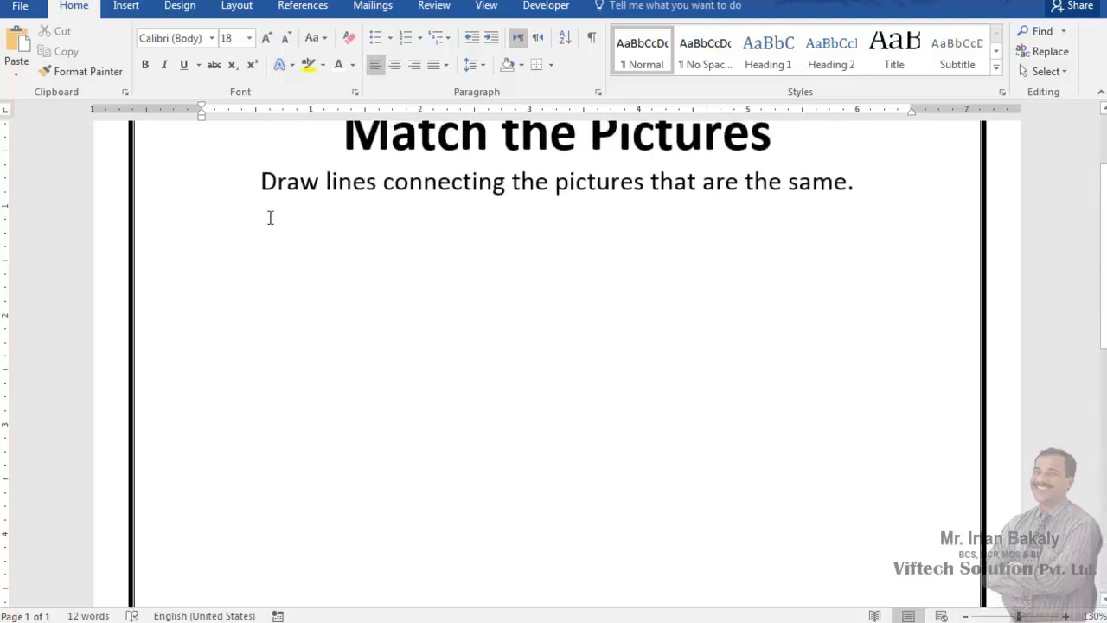
- Insert the gingerbread house line drawing from the saved picture files below the instruction line
click(127, 8)
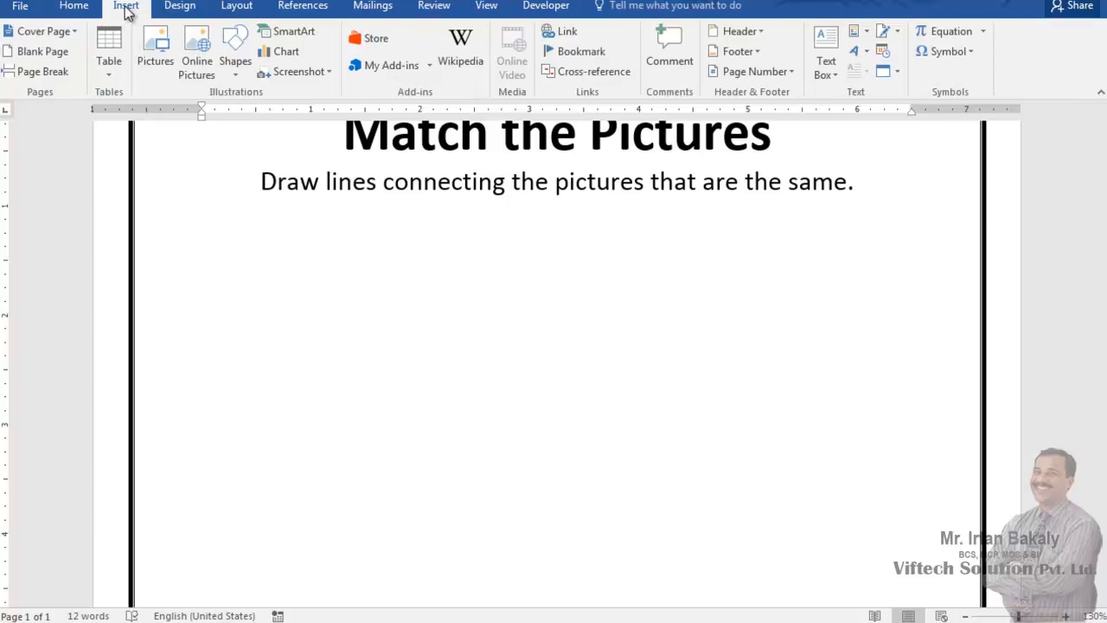
click(156, 50)
drag(547, 140, 546, 189)
double_click(313, 215)
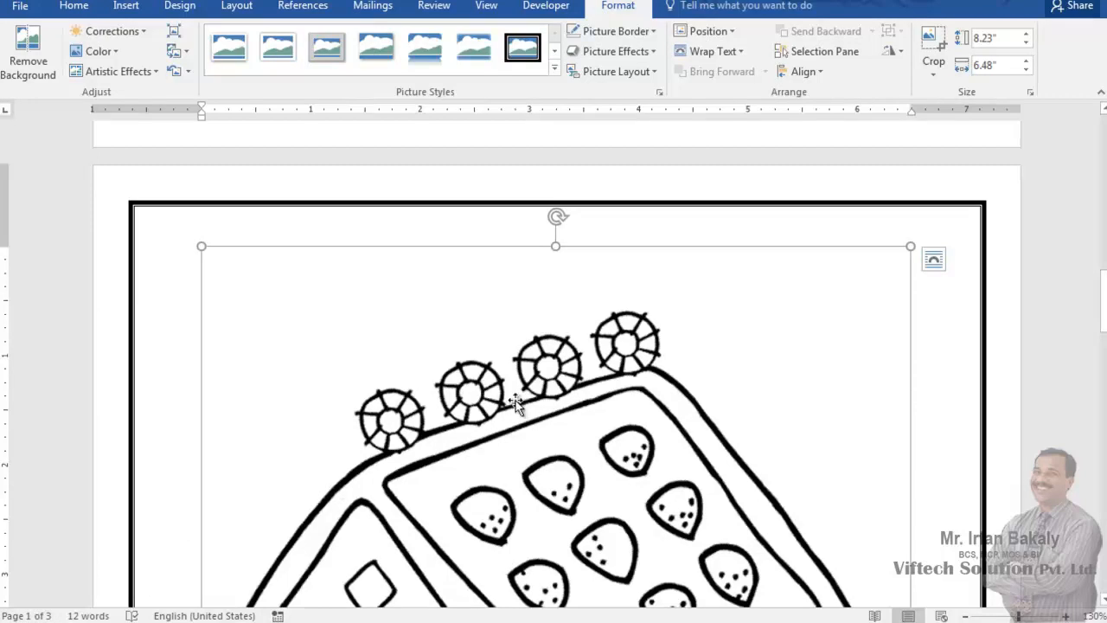
- Shrink the gingerbread house picture proportionally to about 1.83" high by 1.44" wide
scroll(493, 413, down, 1)
drag(903, 202, 459, 544)
scroll(616, 251, up, 5)
scroll(623, 218, up, 1)
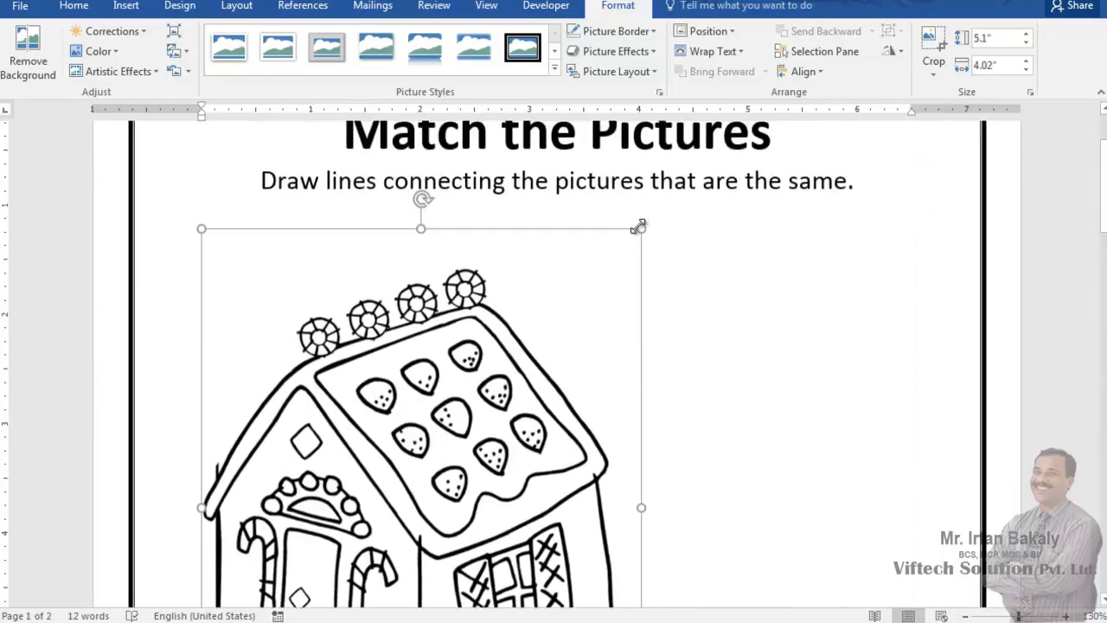
drag(637, 223, 400, 430)
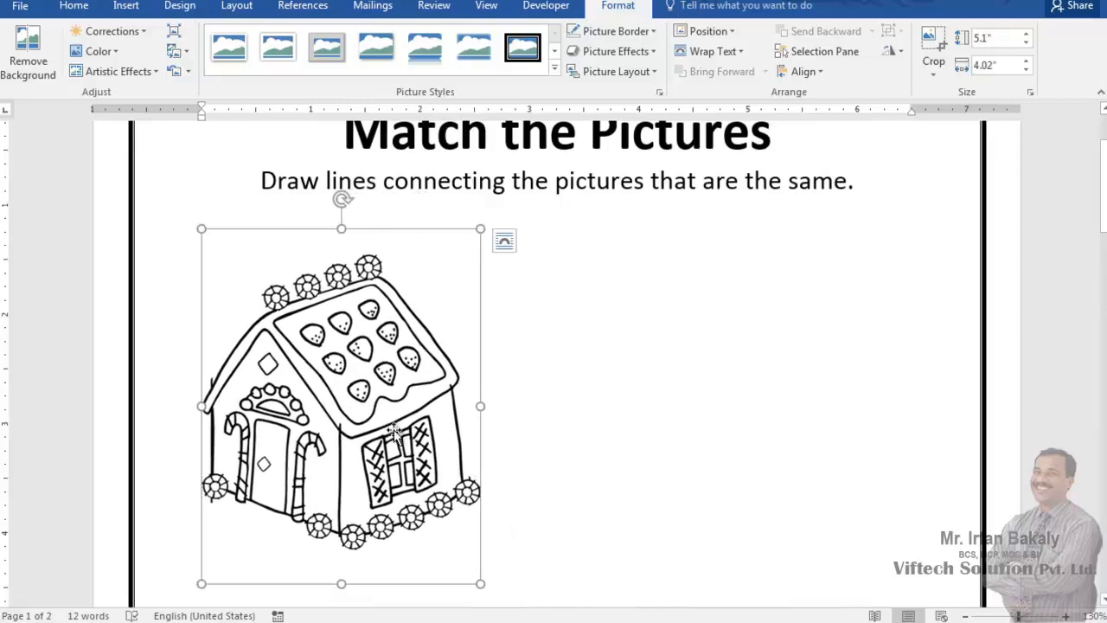
drag(481, 227, 359, 324)
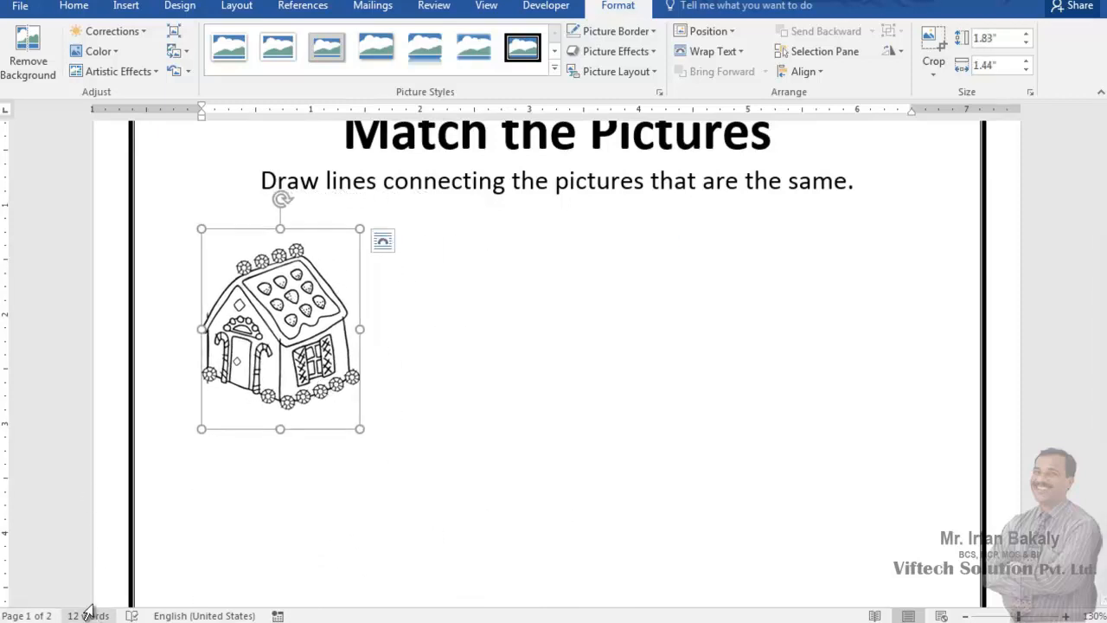
- Set the gingerbread house picture's text wrapping to Tight
click(384, 240)
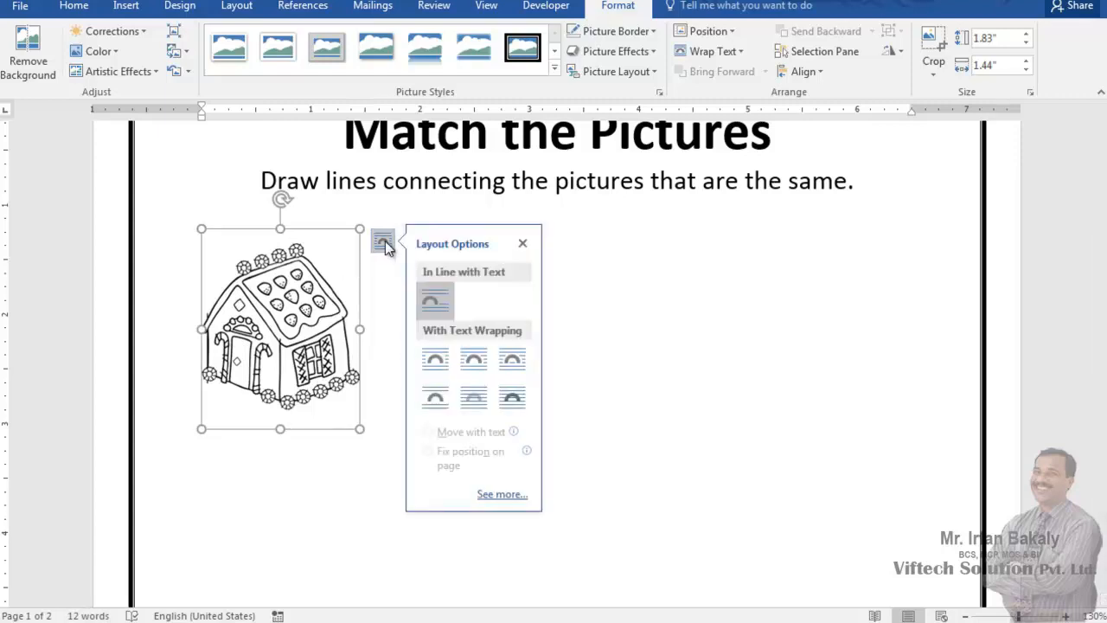
click(466, 360)
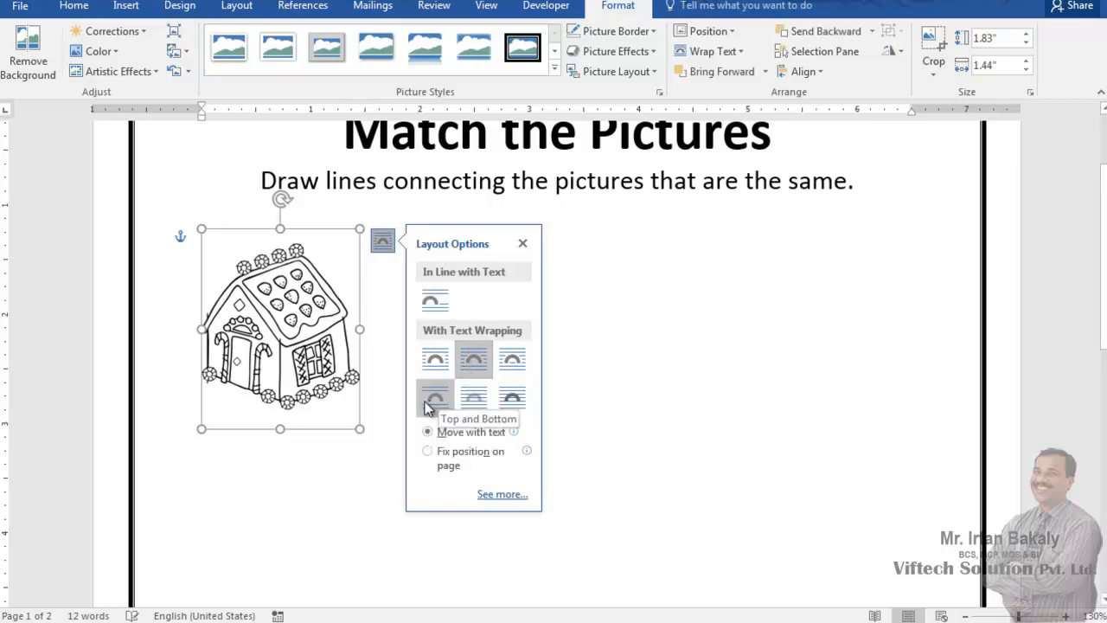
click(357, 435)
click(348, 408)
- Enlarge the gingerbread house picture proportionally to about 2.44" high by 1.92" wide
drag(365, 427, 386, 445)
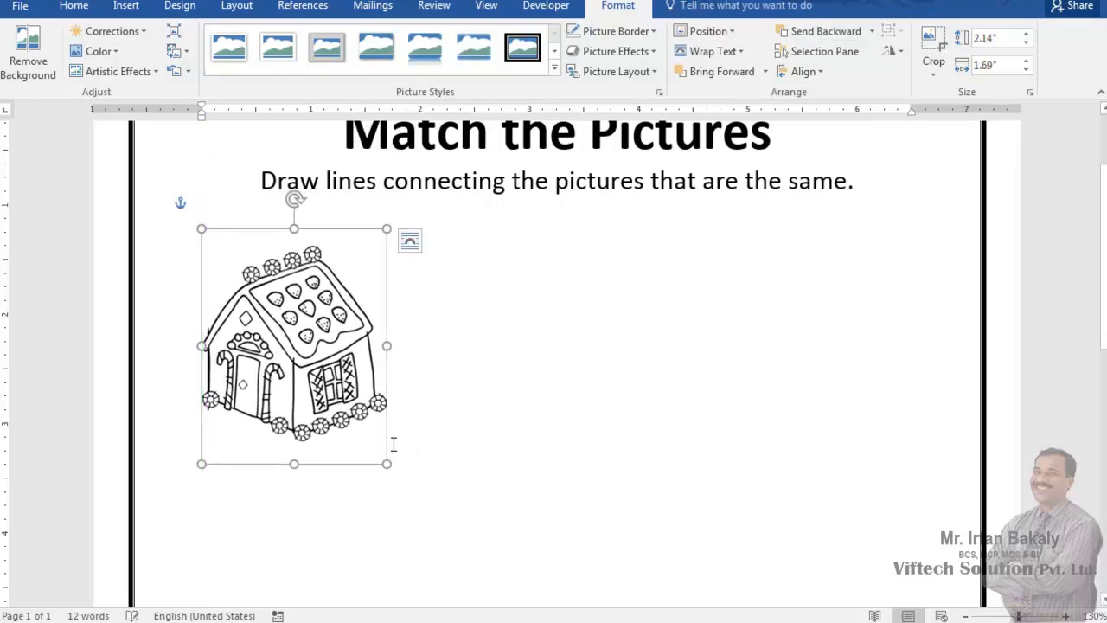
scroll(398, 442, down, 3)
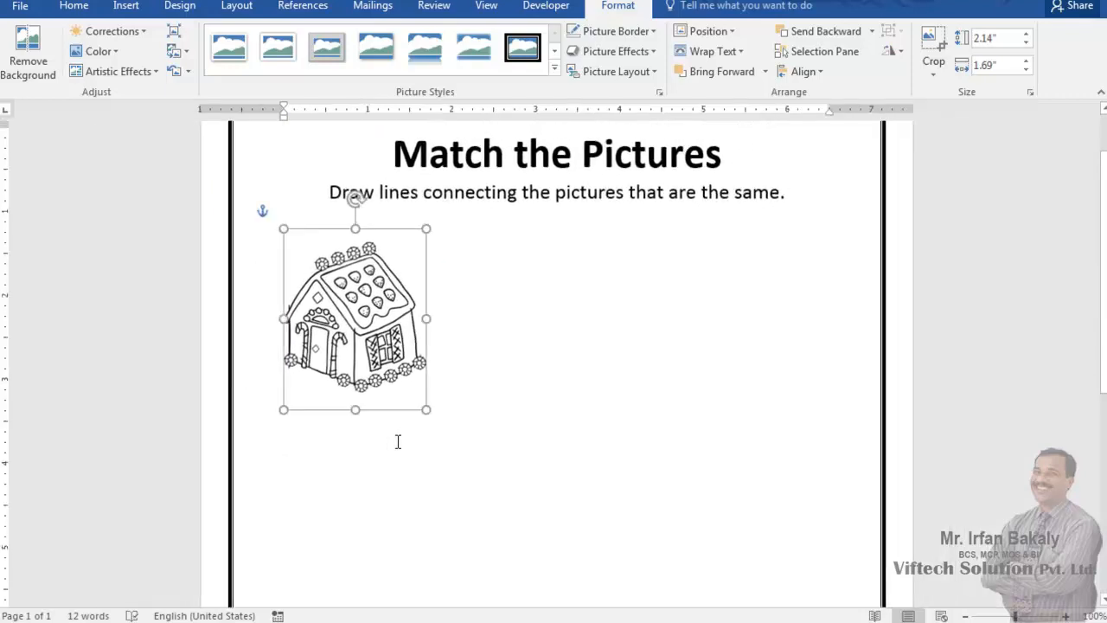
scroll(398, 442, down, 3)
scroll(398, 443, up, 3)
drag(425, 409, 443, 436)
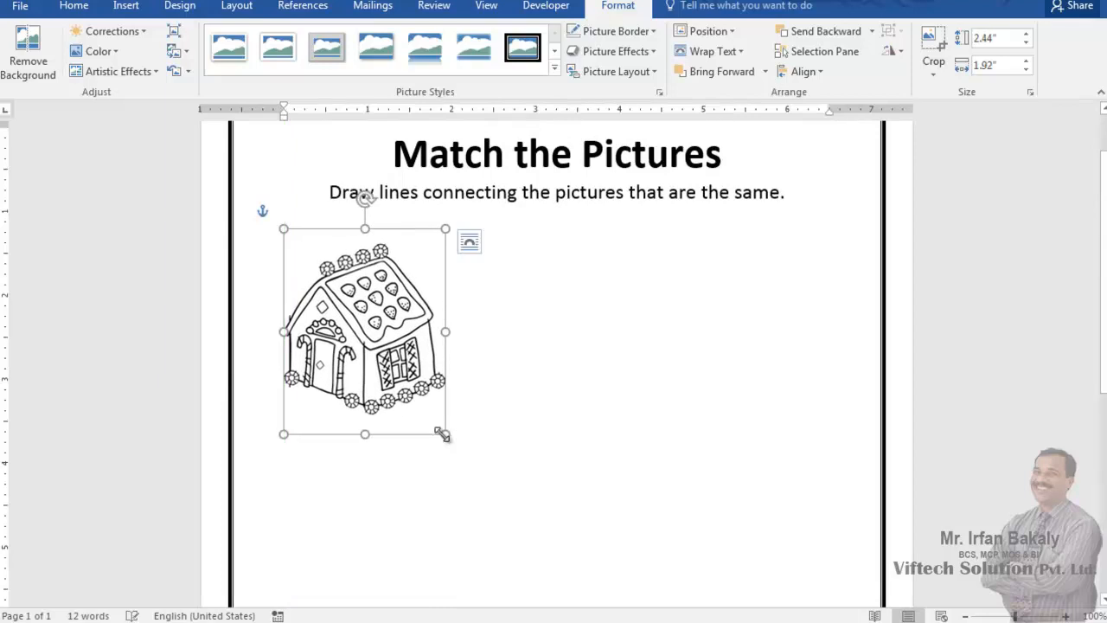
- Duplicate the gingerbread house and place the copy near the right page border, lower than the original
key(ctrl+d)
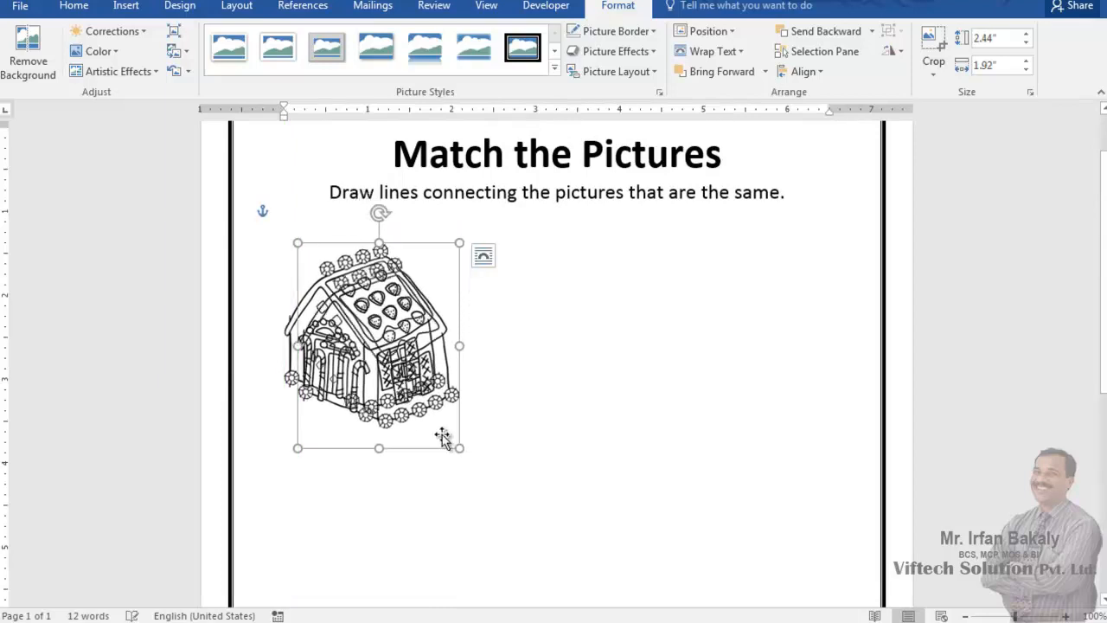
drag(404, 364, 767, 468)
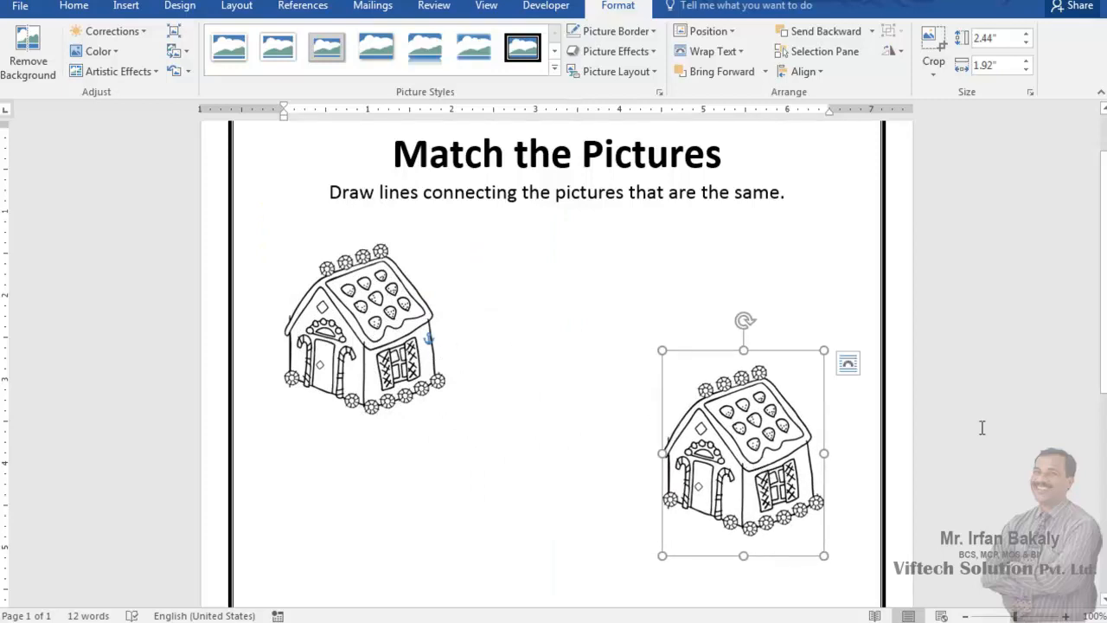
click(906, 402)
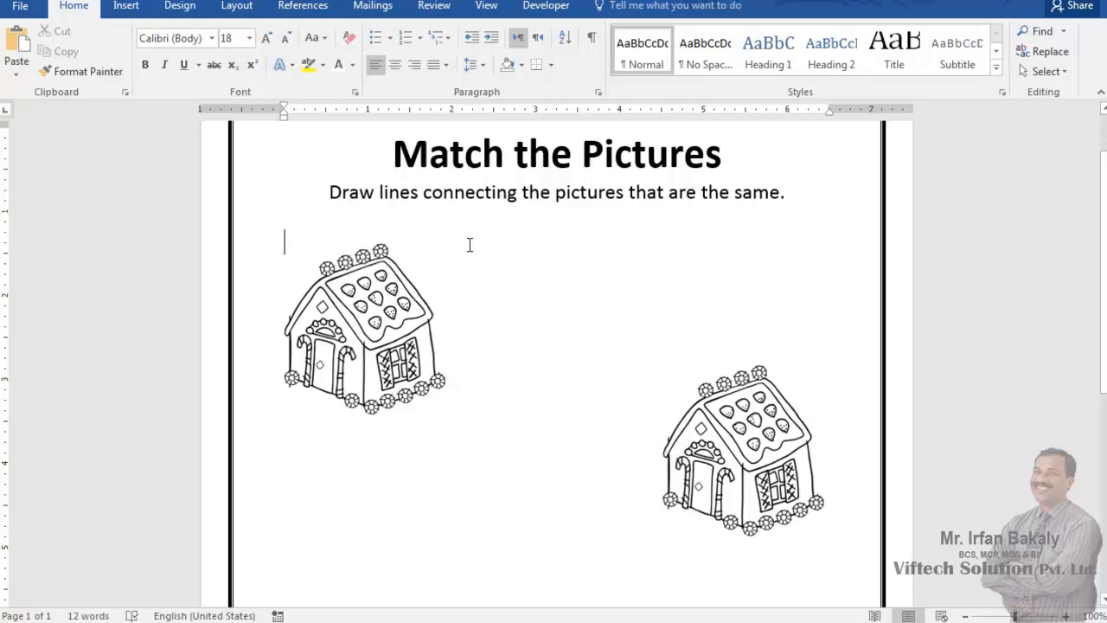
- Insert the picture Boy.png and shrink it proportionally to about 3.33" high by 1.65" wide
click(119, 15)
click(147, 61)
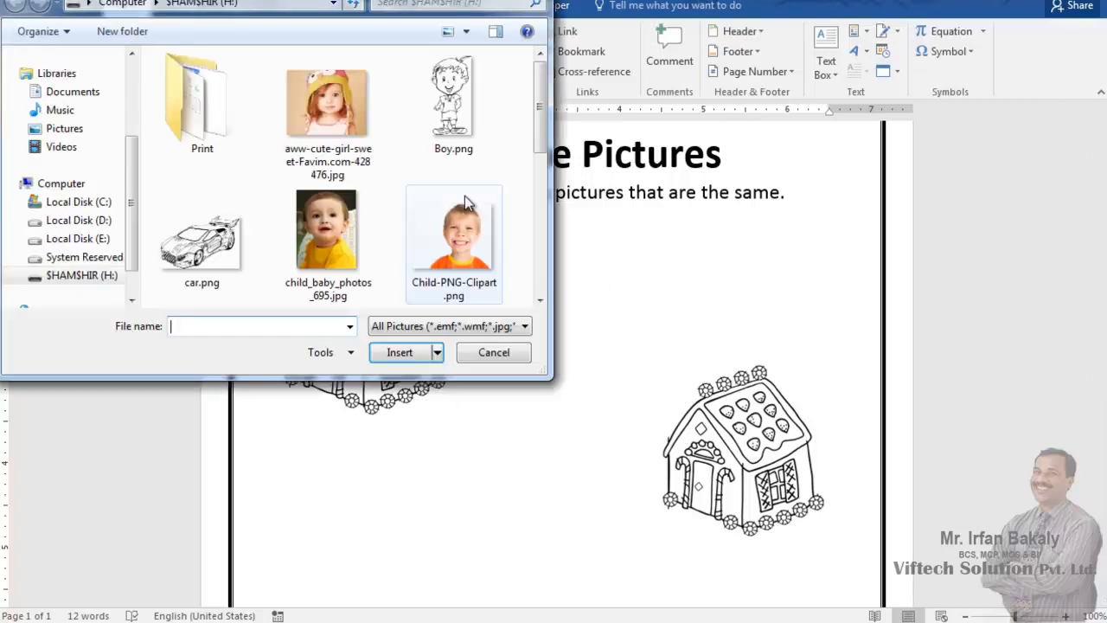
double_click(453, 125)
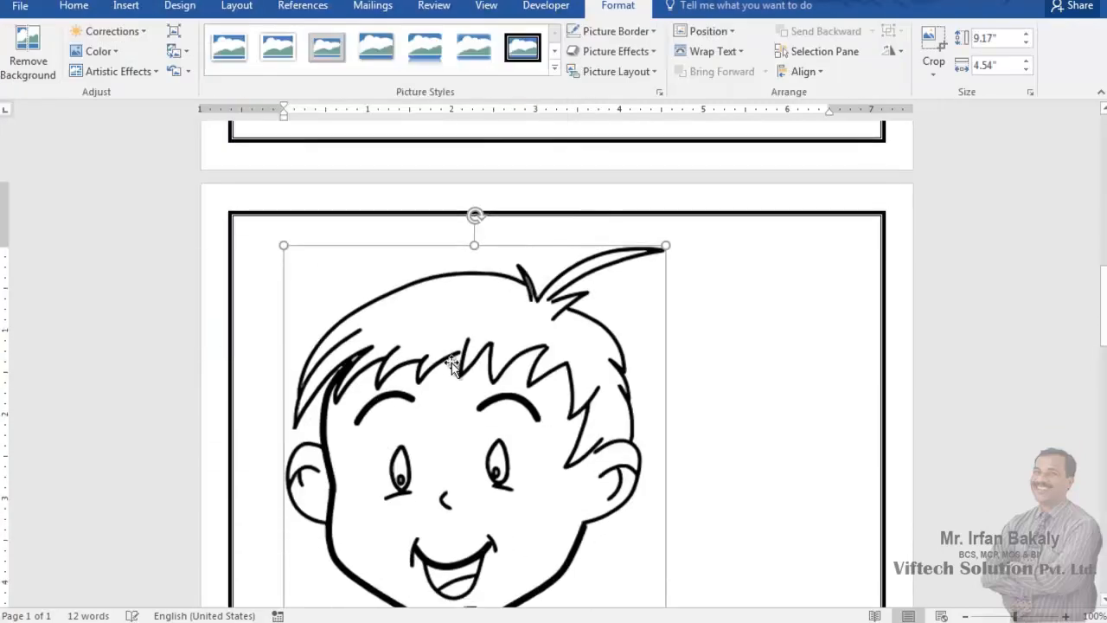
drag(662, 246, 530, 493)
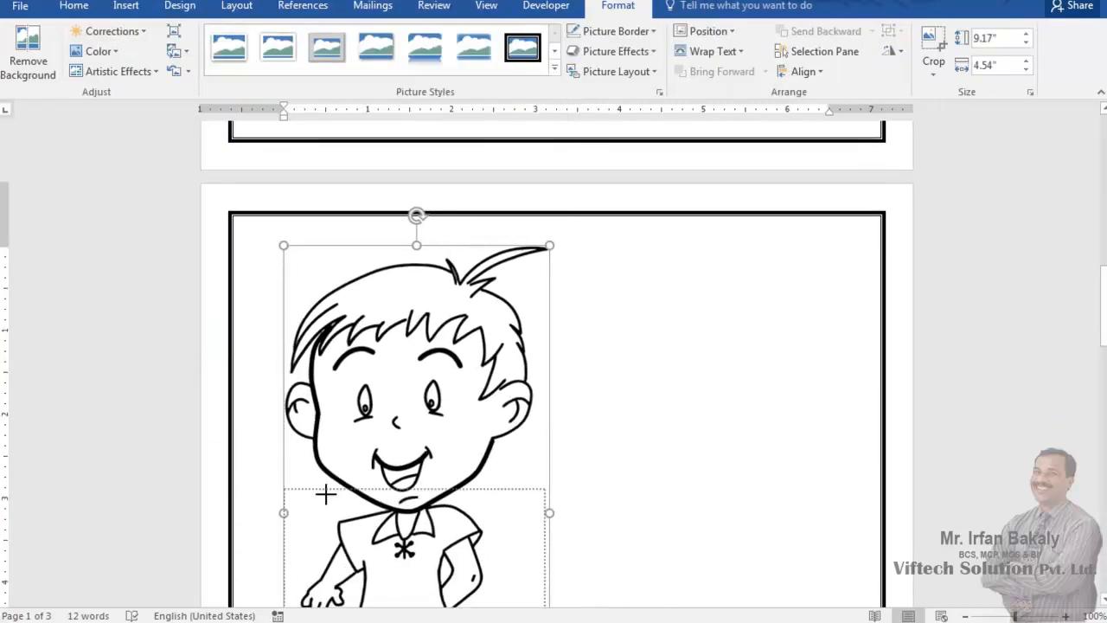
drag(707, 126, 593, 355)
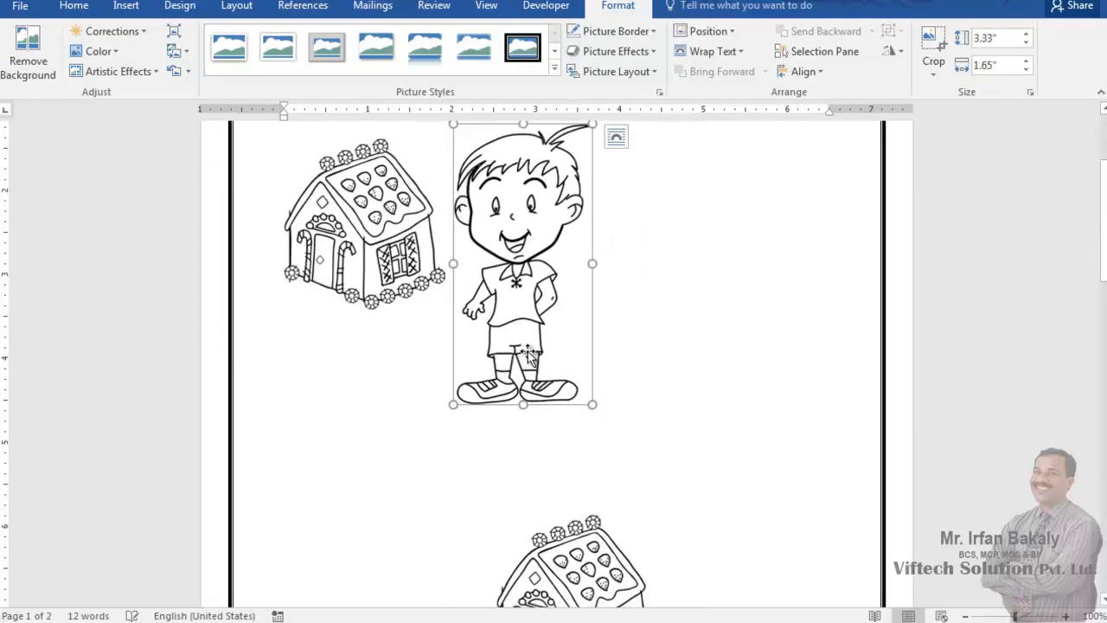
- Set the boy picture's text wrapping to Tight and shrink it proportionally to about 2.1" high by 1.04" wide
click(616, 137)
click(702, 262)
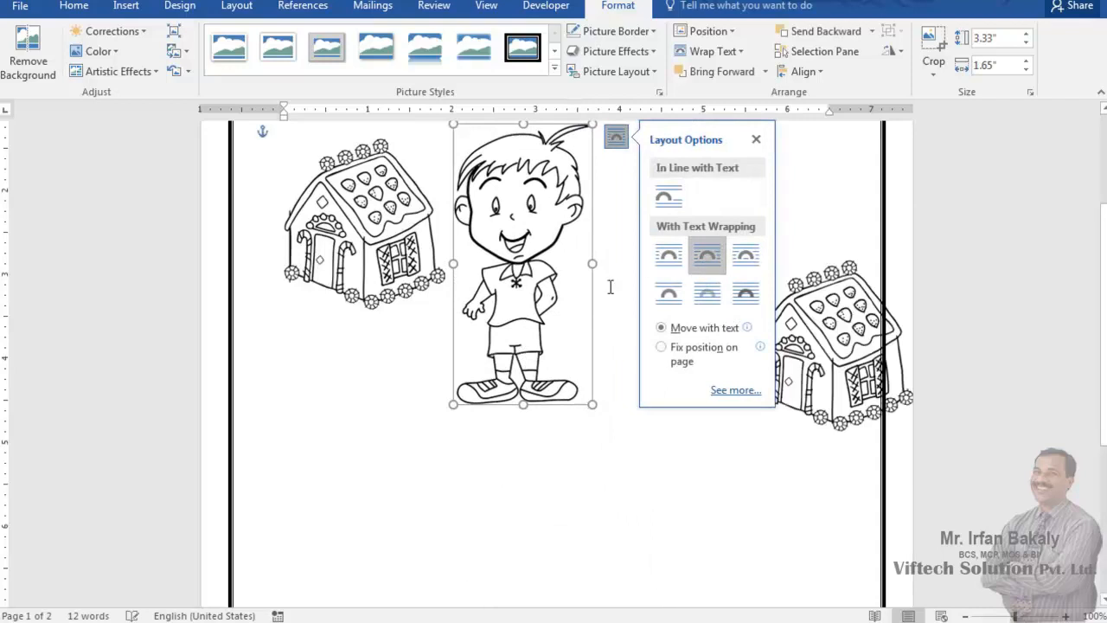
click(494, 427)
click(557, 167)
drag(593, 124, 529, 221)
drag(509, 275, 674, 198)
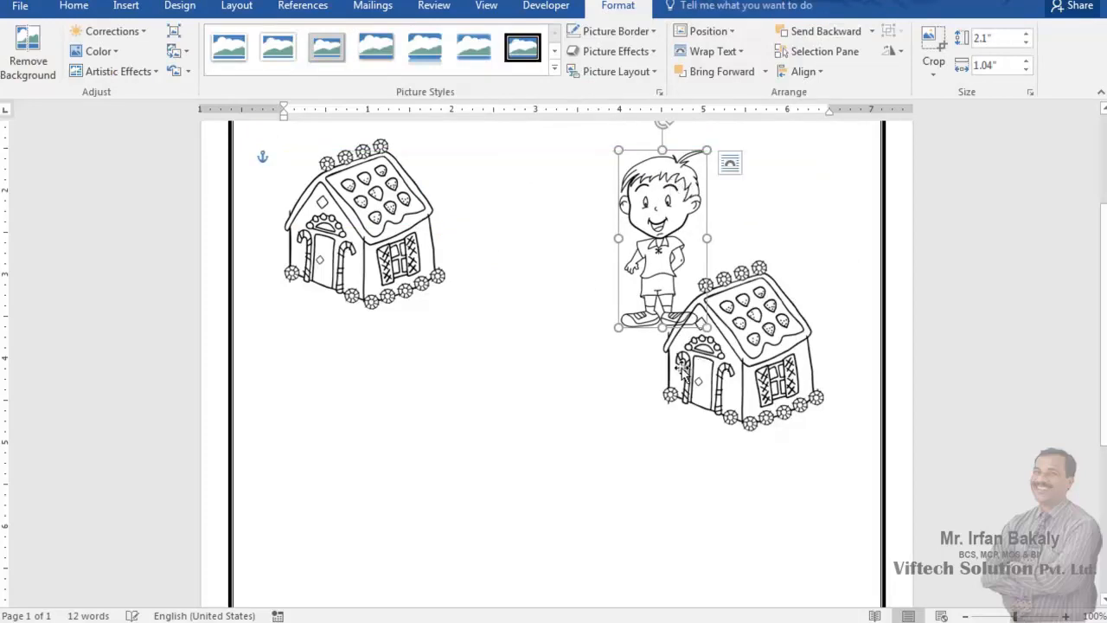
- Position the boy right of centre below the instruction line, with the gingerbread house copy lower and inside the right page border
scroll(700, 368, up, 3)
drag(752, 476, 757, 507)
drag(675, 339, 622, 316)
drag(751, 504, 751, 474)
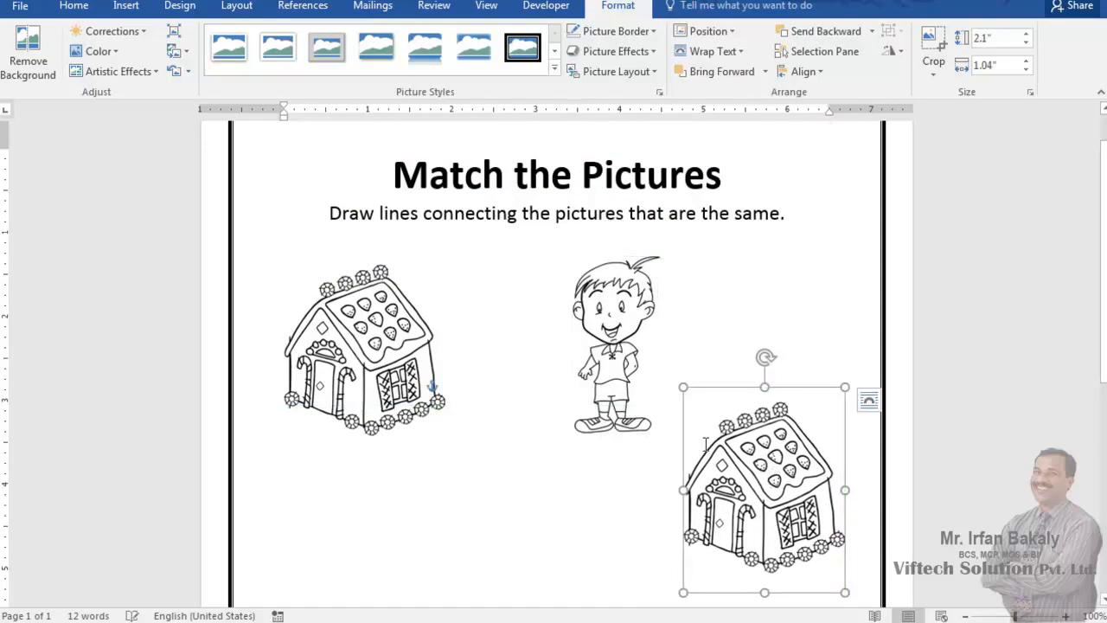
drag(613, 370, 625, 365)
- Duplicate the boy picture and place the copy below and slightly right of the original gingerbread house
scroll(617, 373, down, 2)
scroll(594, 358, up, 2)
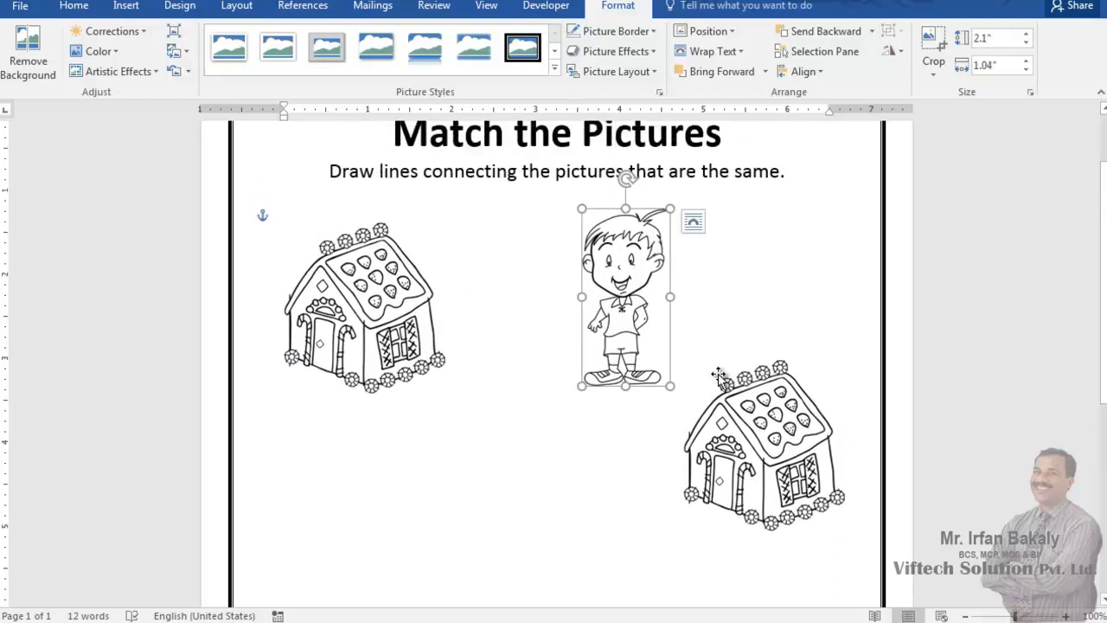
drag(625, 292, 444, 486)
click(910, 463)
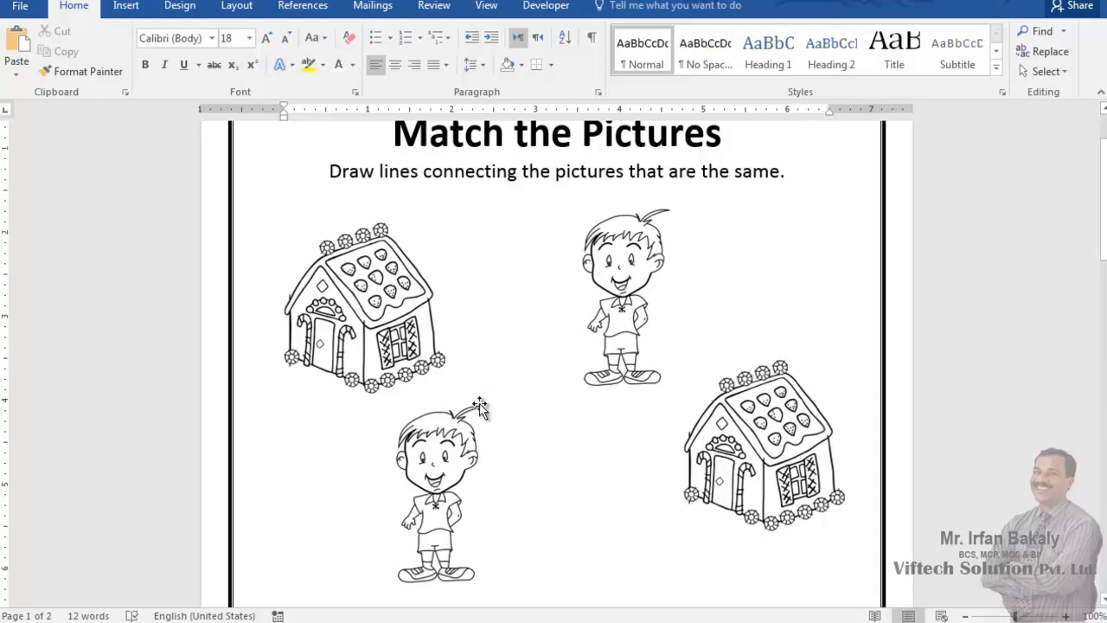
- Insert the picture car.png below the existing pictures and shrink it proportionally to about 2.03" high by 3.06" wide
scroll(400, 477, down, 4)
scroll(350, 532, down, 2)
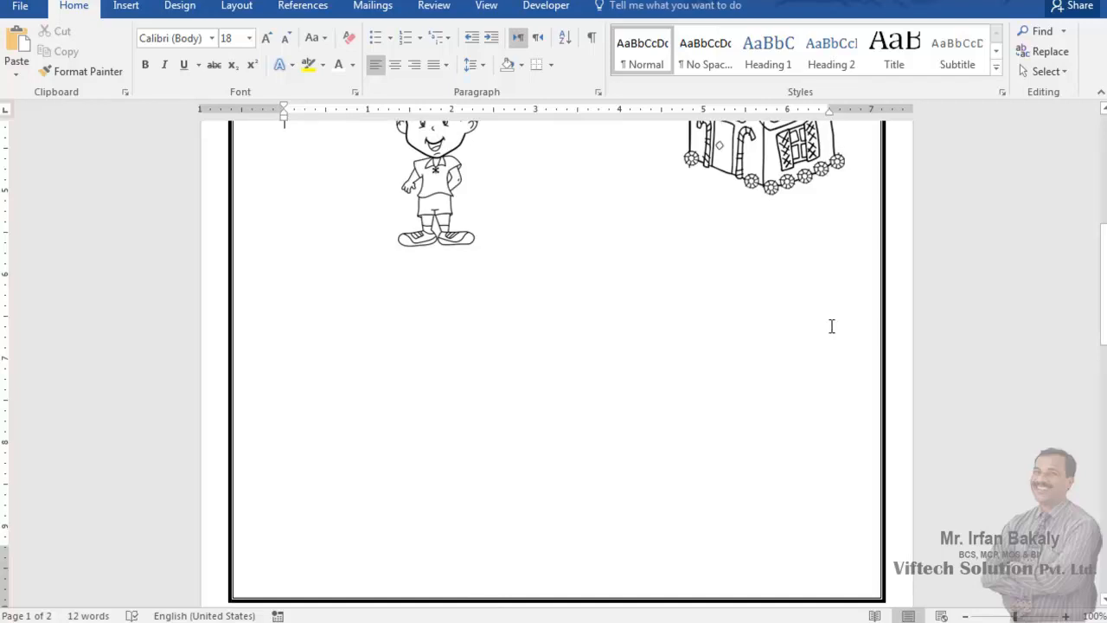
scroll(830, 318, up, 4)
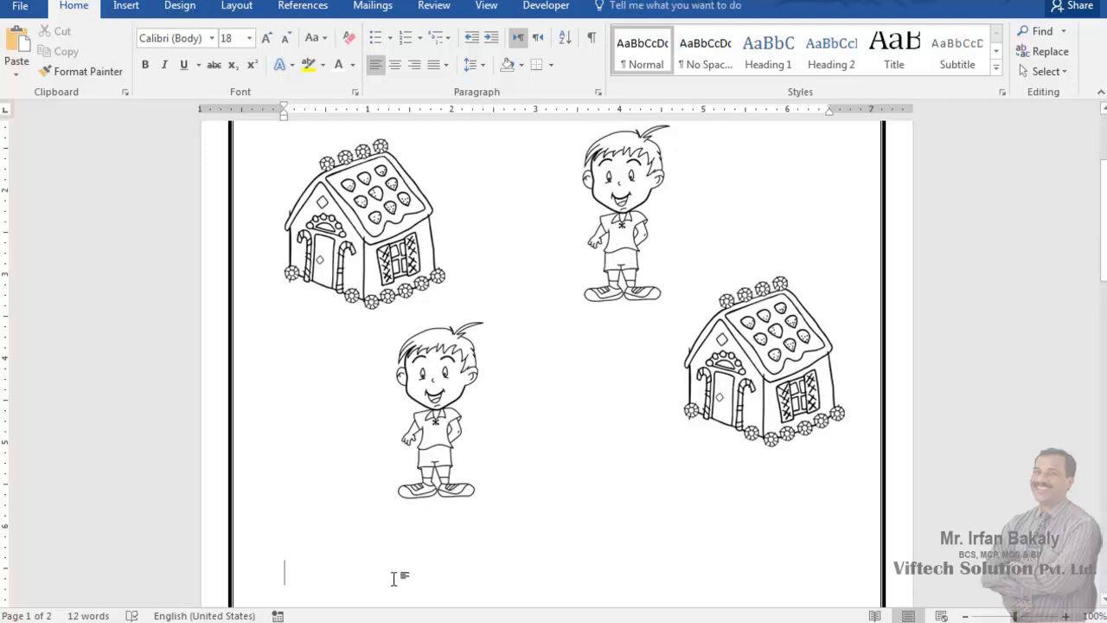
click(129, 7)
click(156, 44)
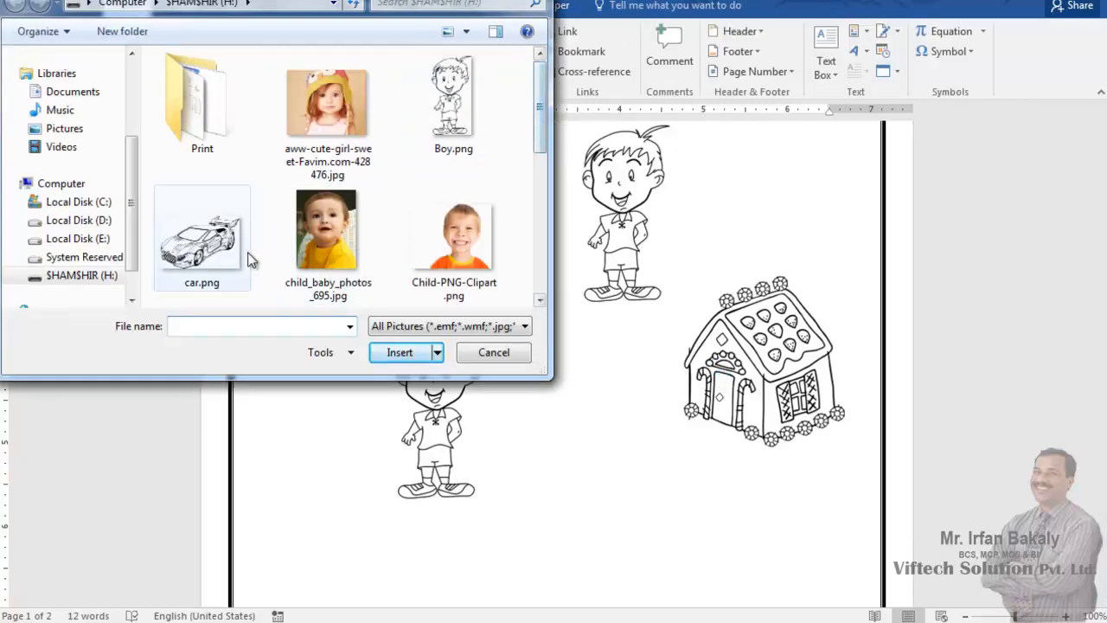
double_click(208, 255)
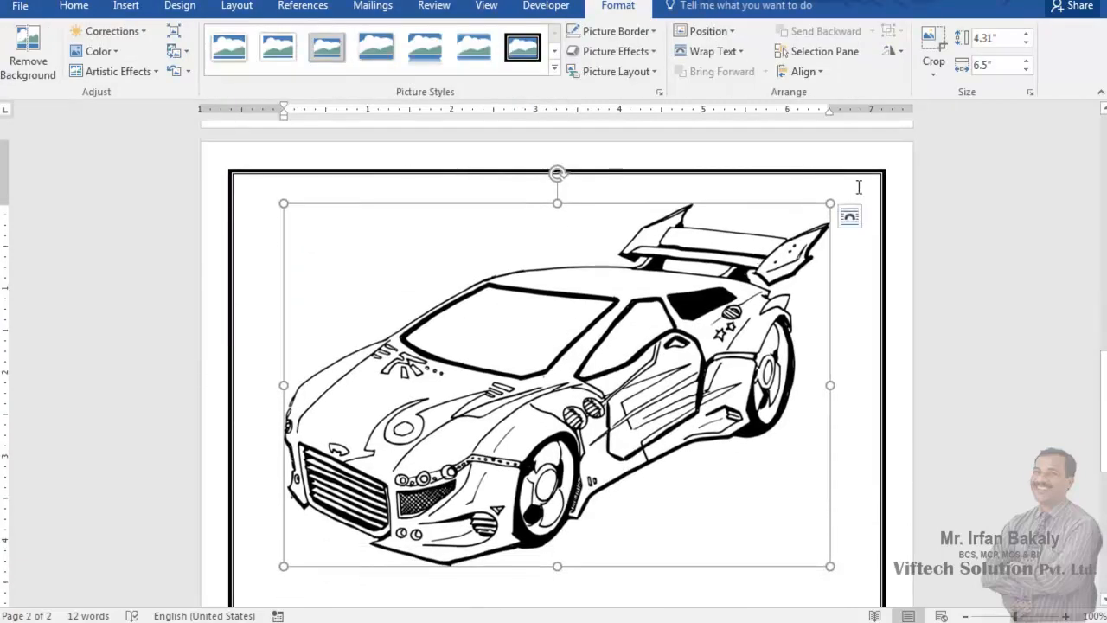
drag(826, 214, 413, 357)
scroll(413, 357, down, 2)
scroll(516, 324, up, 2)
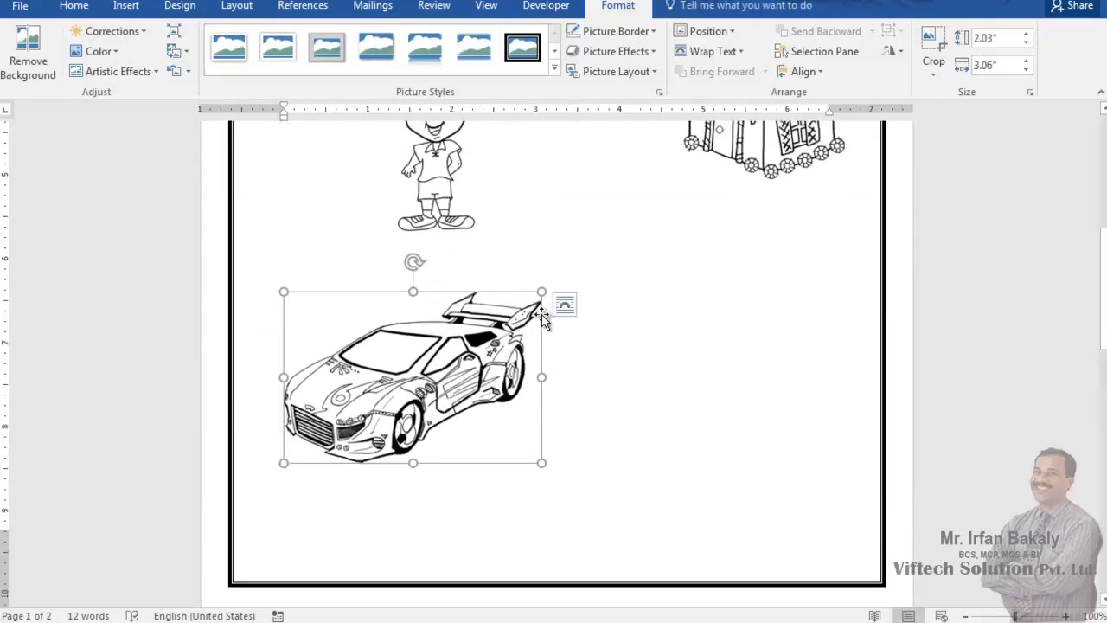
- Set the car picture's text wrapping to Tight
click(561, 307)
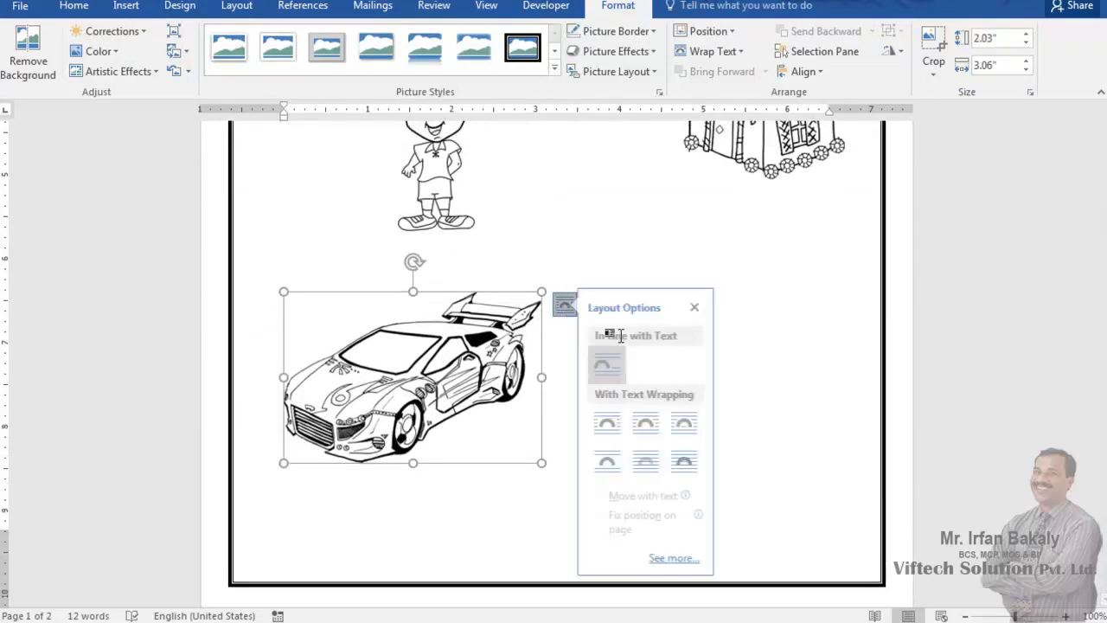
click(655, 424)
click(806, 363)
click(523, 333)
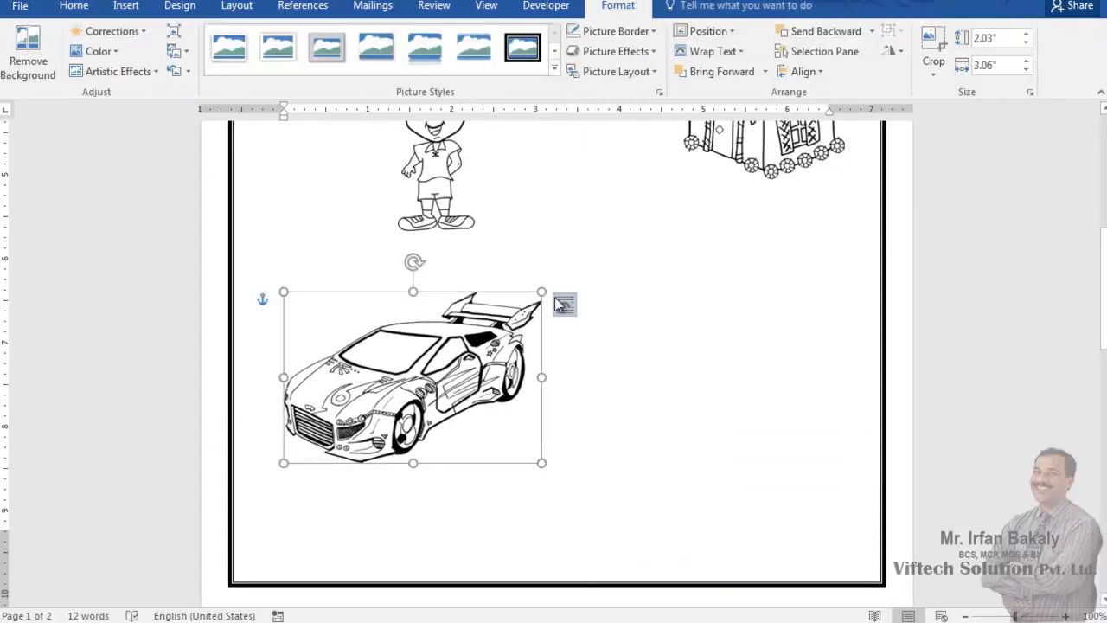
- Shrink the car proportionally to about 1.66" high by 2.5" wide and move it near the page's lower-left corner
drag(541, 292, 494, 324)
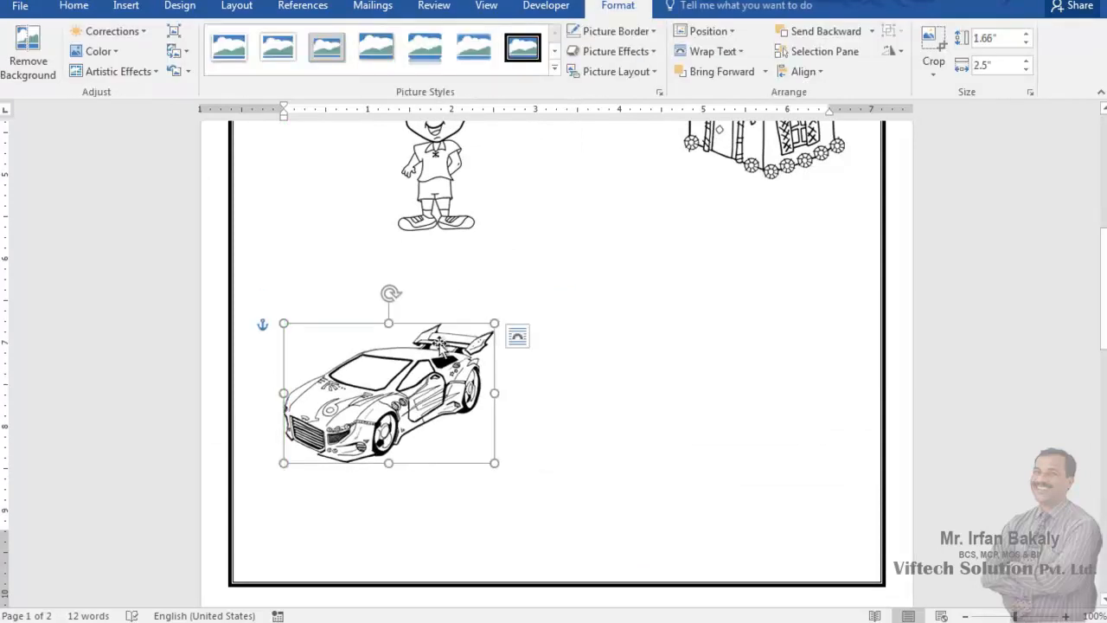
drag(421, 421, 459, 469)
click(543, 350)
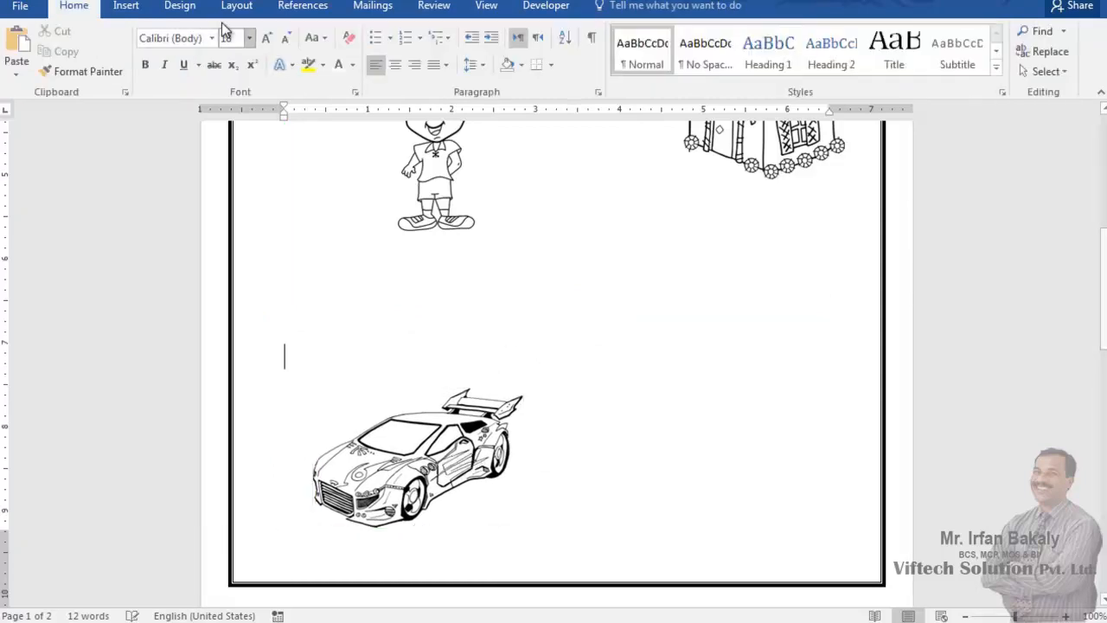
- Duplicate the car and place the copy near the right page border, below the gingerbread house copy
click(424, 437)
key(ctrl+d)
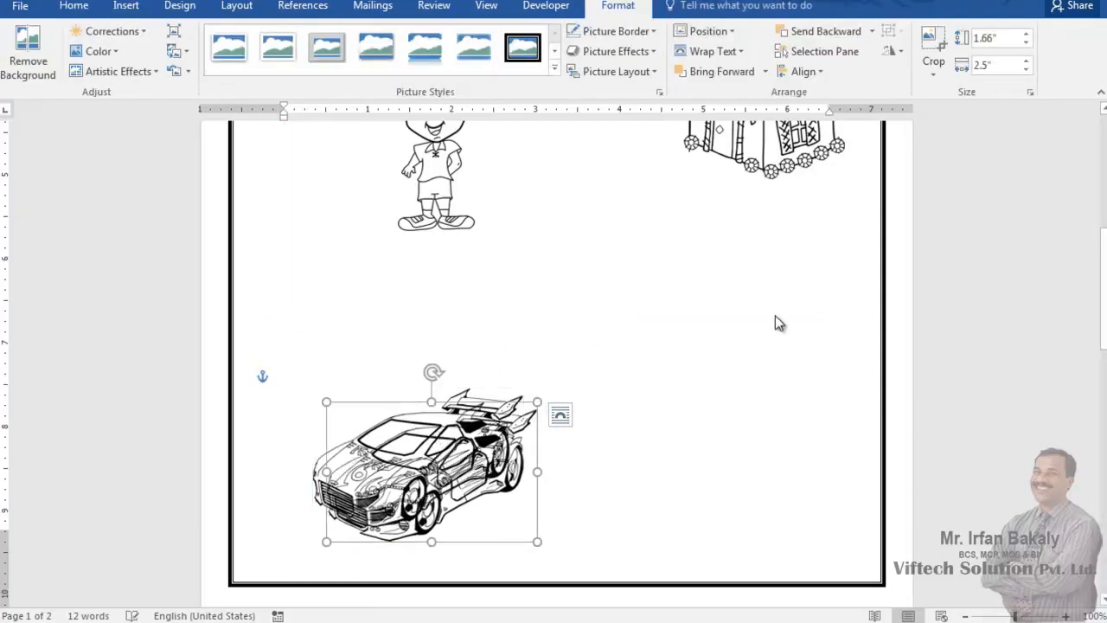
drag(509, 450, 765, 280)
click(684, 453)
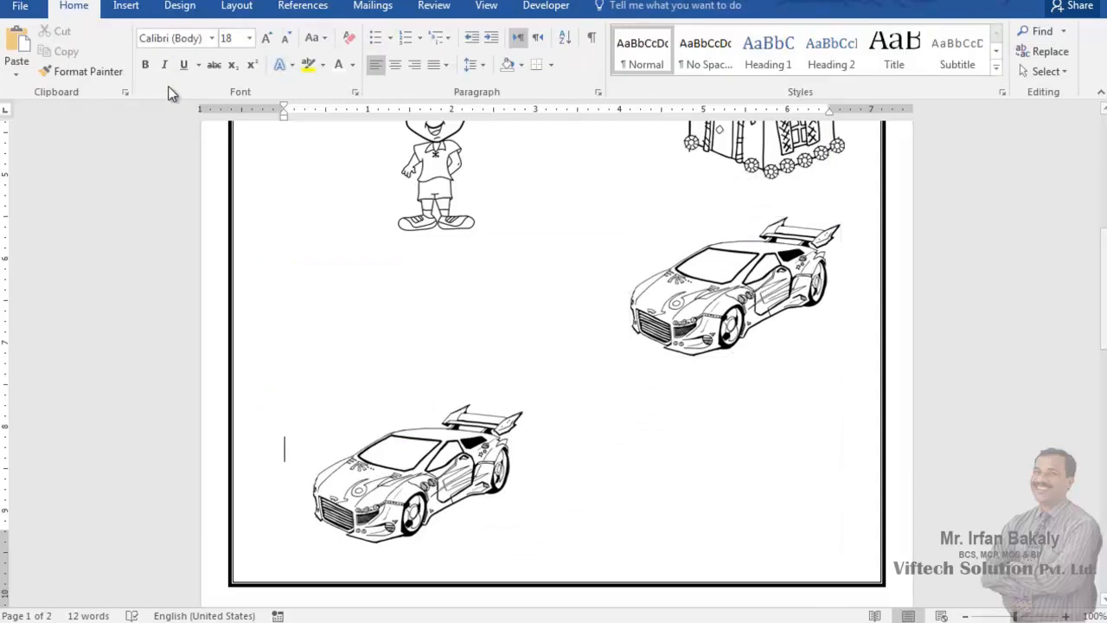
- Insert the picture tree.png and shrink it proportionally to about 2.01" high by 2.01" wide
click(125, 9)
click(155, 56)
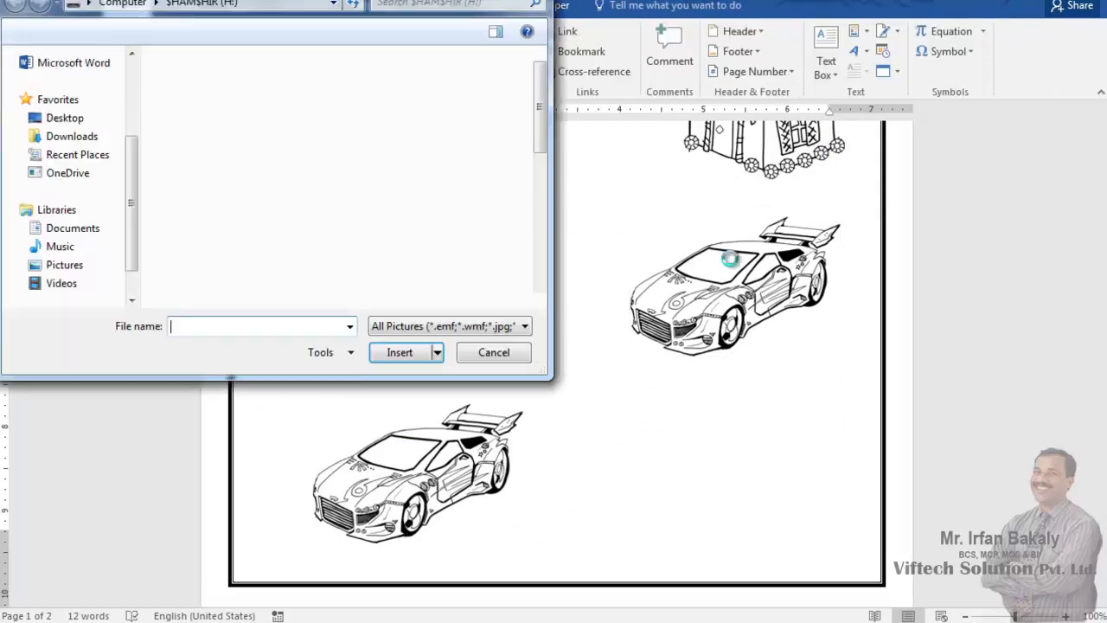
drag(537, 141, 528, 263)
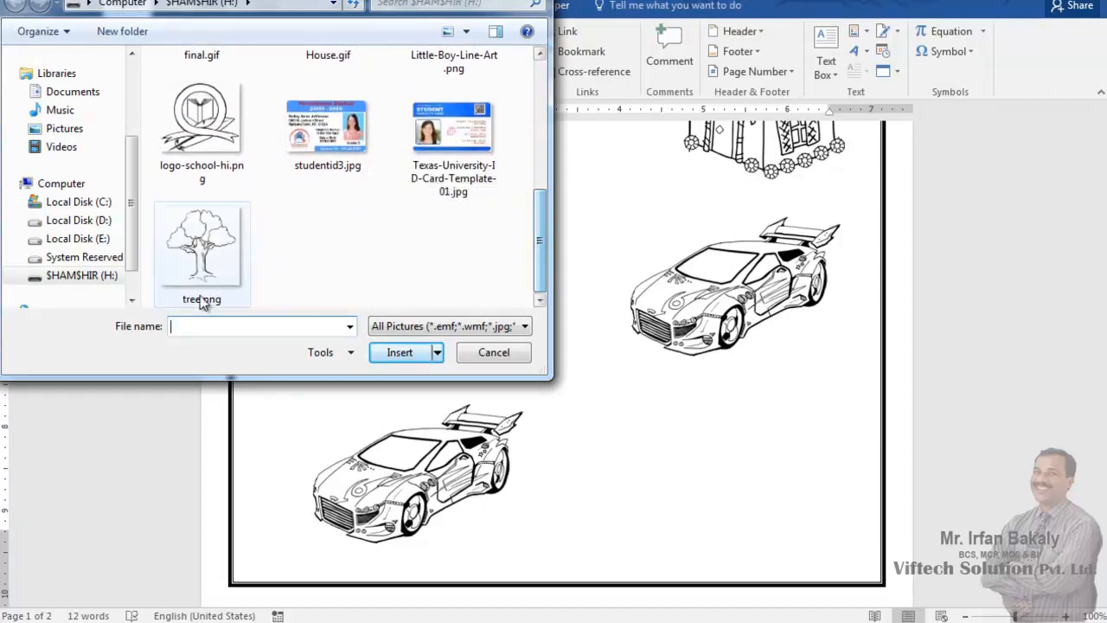
double_click(213, 253)
drag(826, 247, 605, 470)
drag(596, 245, 490, 289)
- Set the tree picture's text wrapping to Tight and place it between the boy copy and the lower-left car
click(513, 267)
click(600, 377)
scroll(545, 397, up, 6)
scroll(545, 396, up, 10)
drag(442, 442, 442, 445)
scroll(442, 432, down, 3)
drag(458, 353, 396, 437)
- Duplicate the tree and place the copy below the right-hand car, near the page's lower-right corner
drag(486, 343, 734, 464)
scroll(574, 511, down, 3)
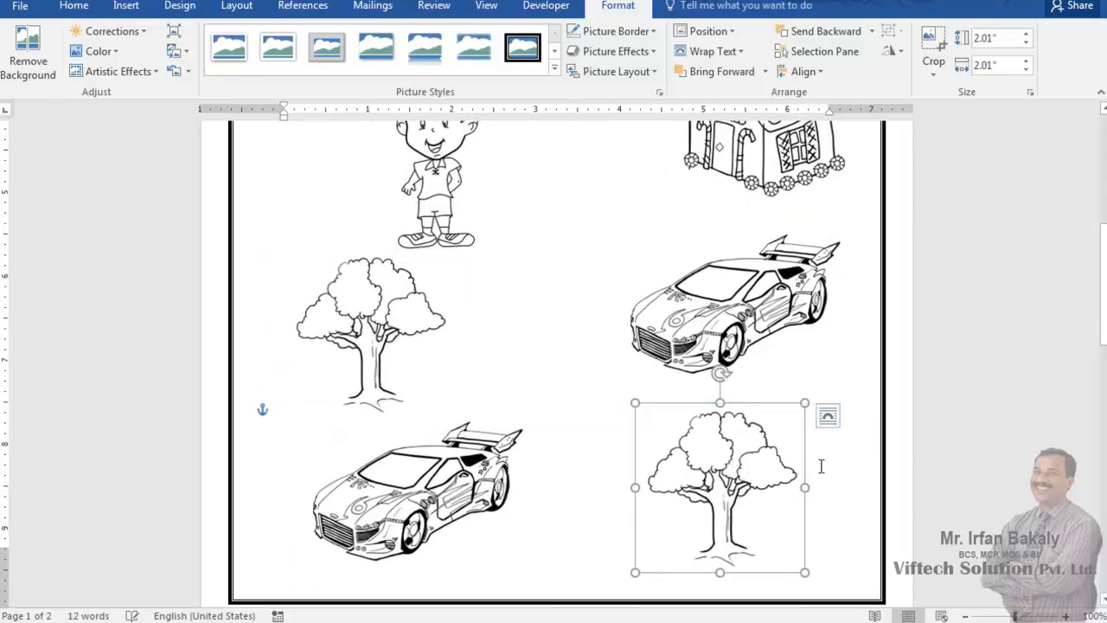
scroll(822, 466, down, 1)
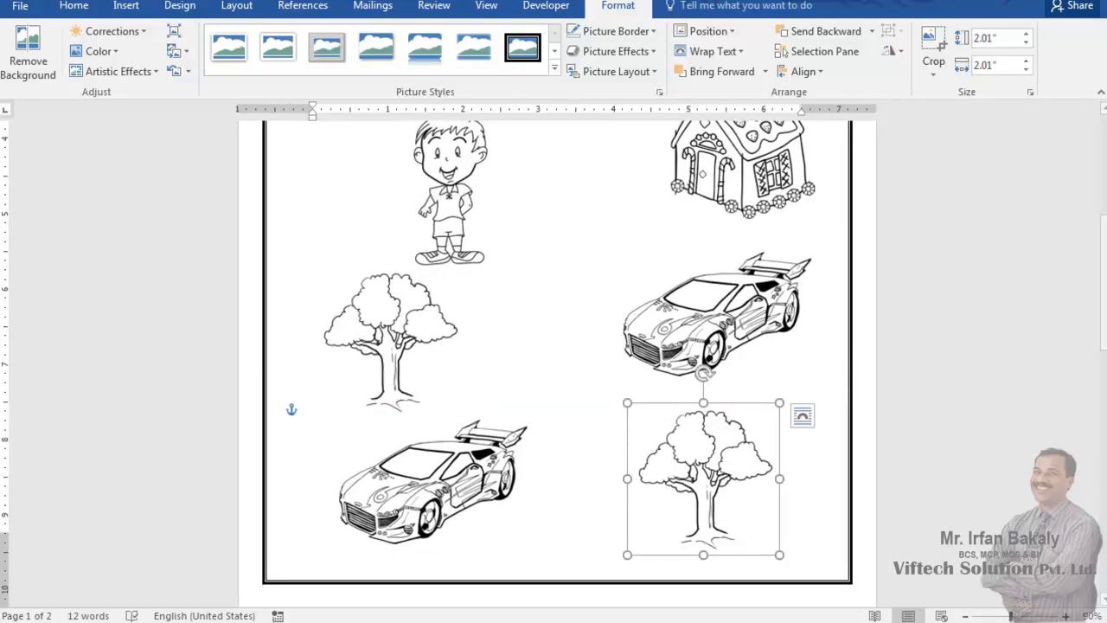
- Remove the blank second page by deleting the extra empty paragraph at the end of the document
click(966, 616)
click(965, 616)
click(966, 615)
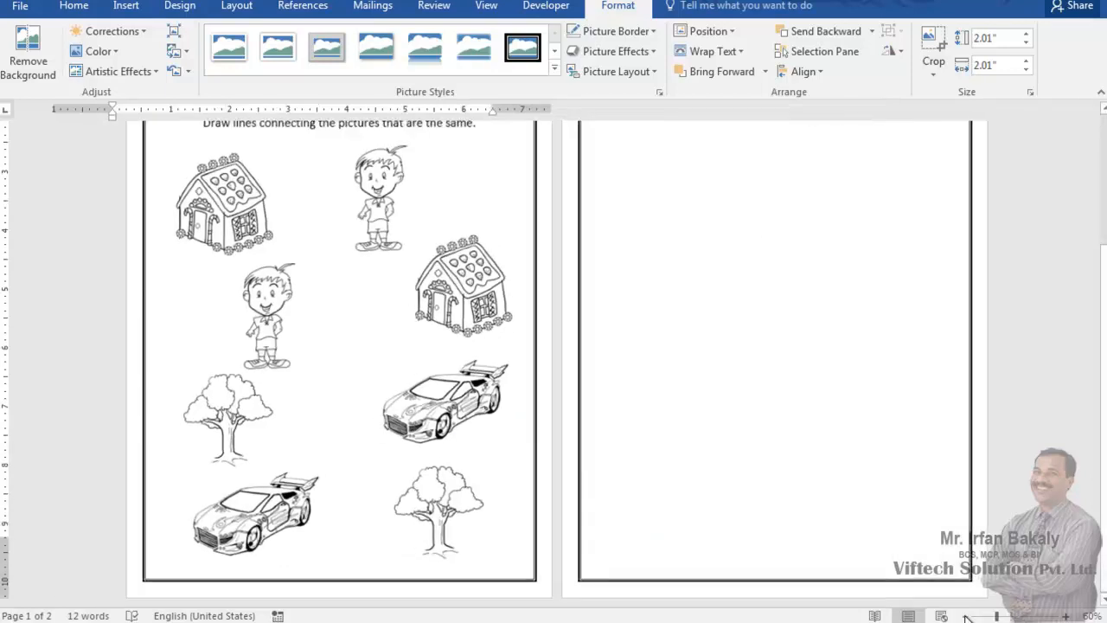
scroll(552, 357, up, 2)
scroll(552, 356, down, 2)
click(351, 534)
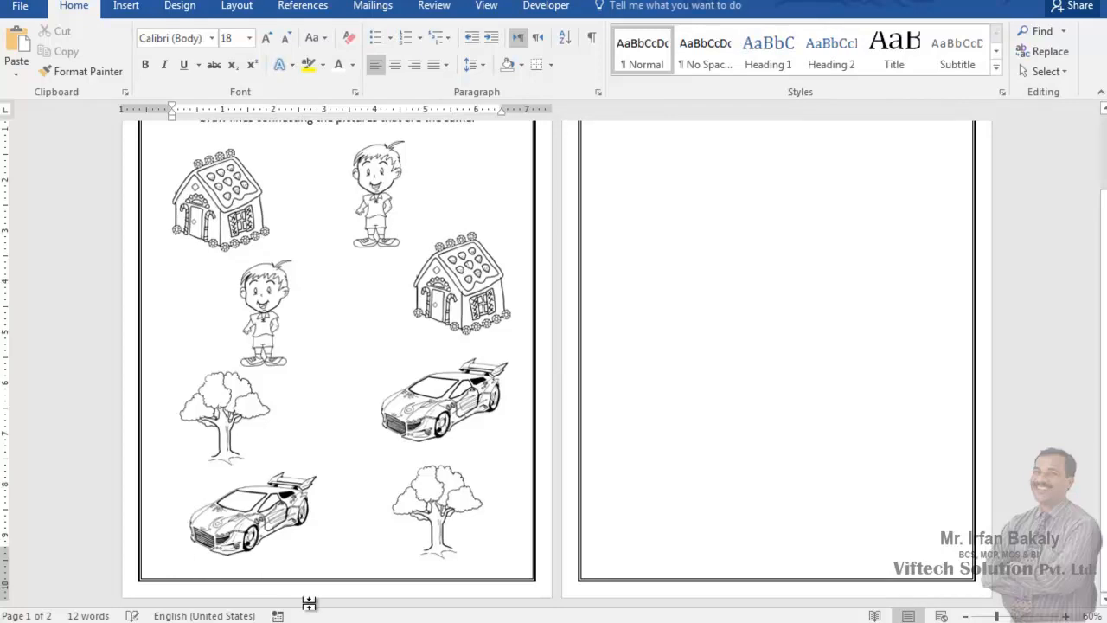
key(BackSpace)
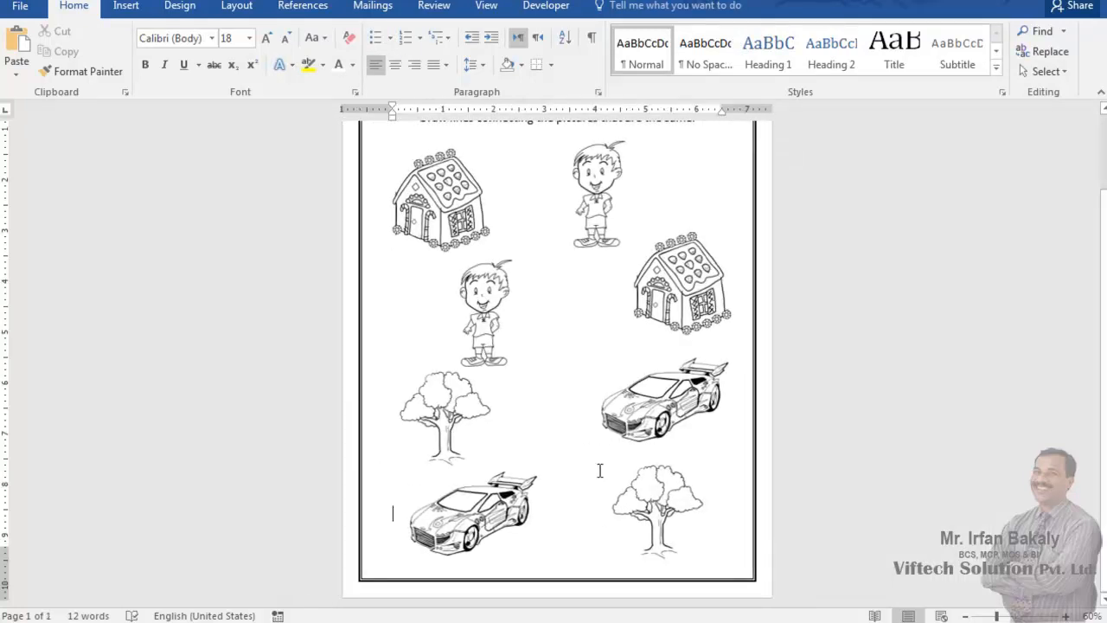
- Draw a straight line about 2.98" wide by 0.94" high connecting the two gingerbread houses
scroll(600, 471, up, 2)
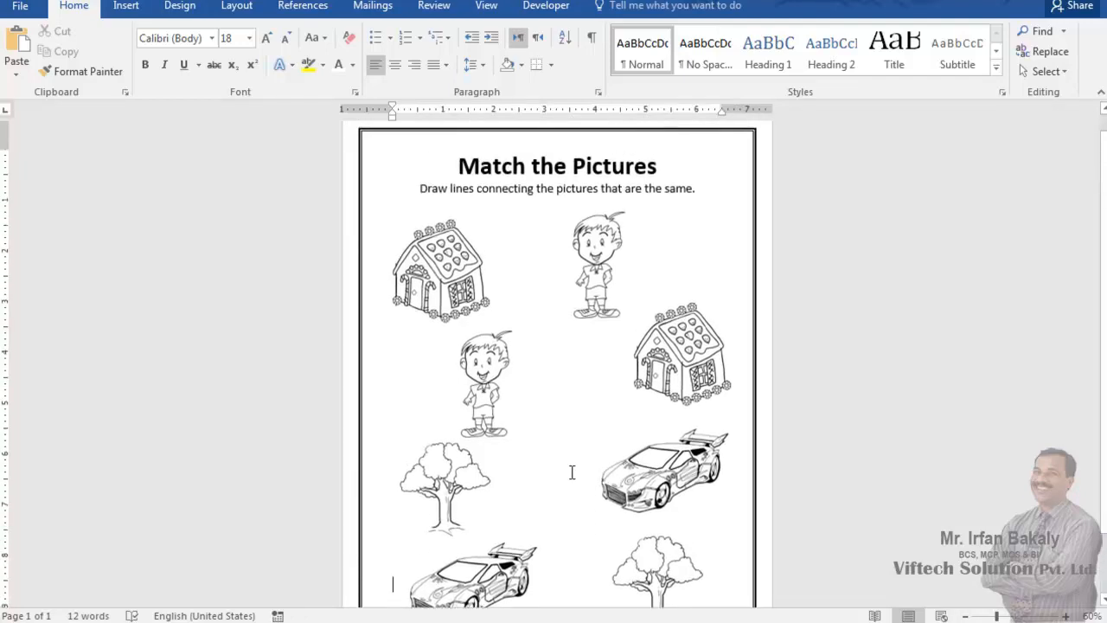
scroll(572, 472, up, 7)
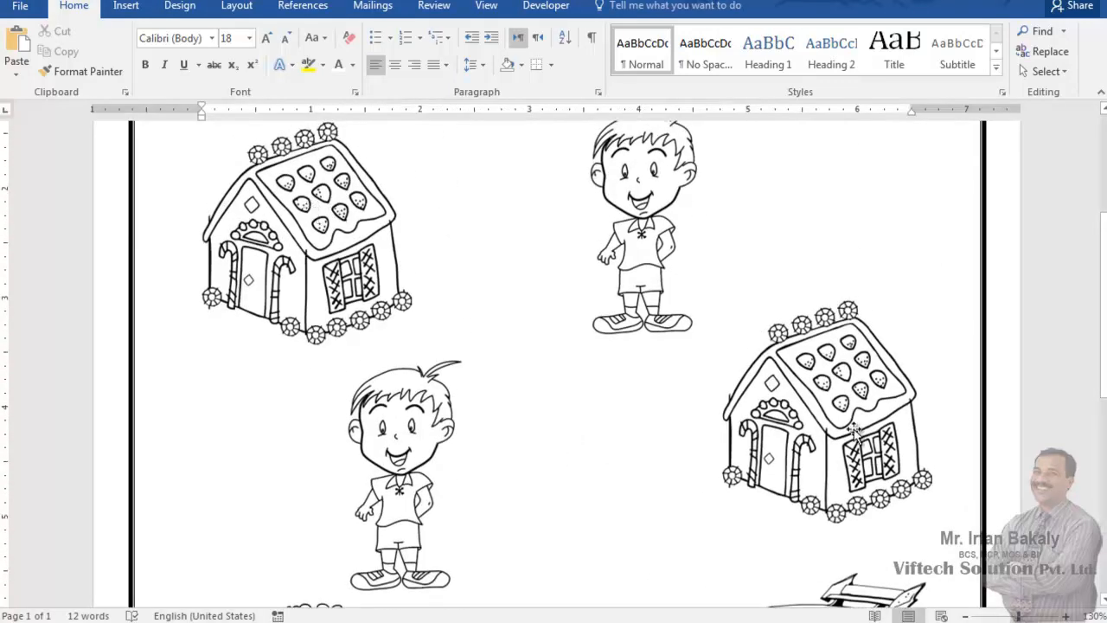
scroll(815, 323, up, 3)
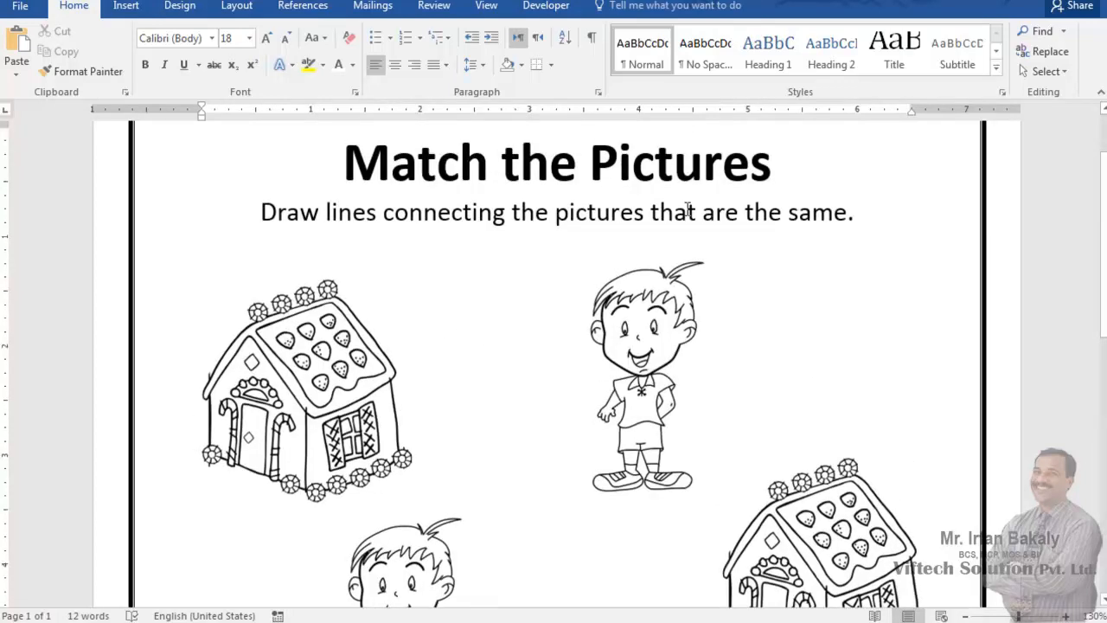
click(126, 6)
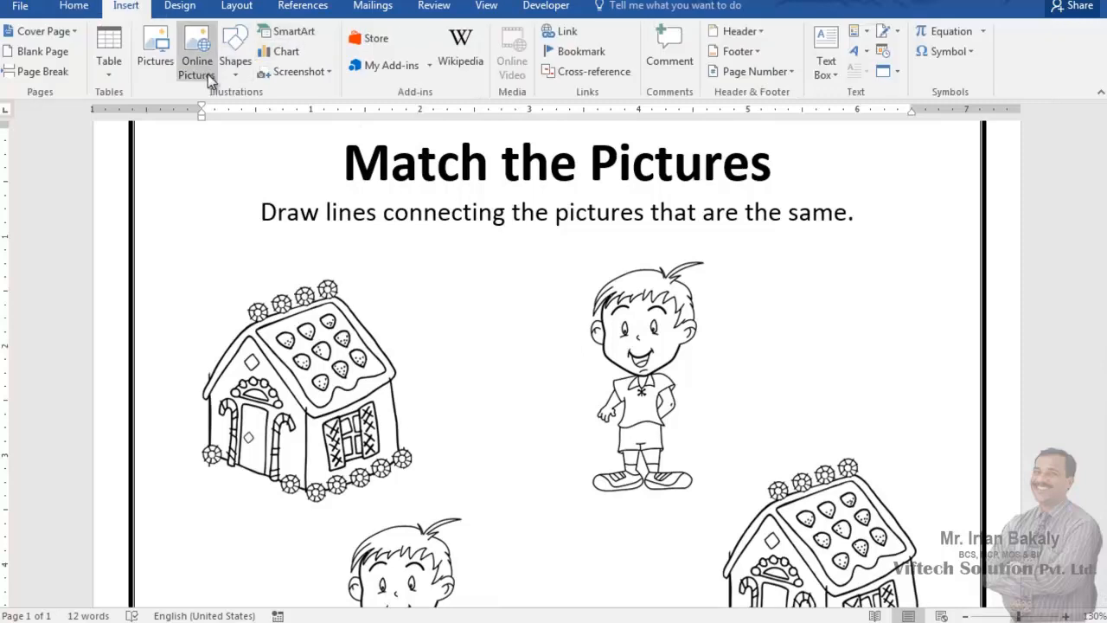
click(243, 72)
click(251, 112)
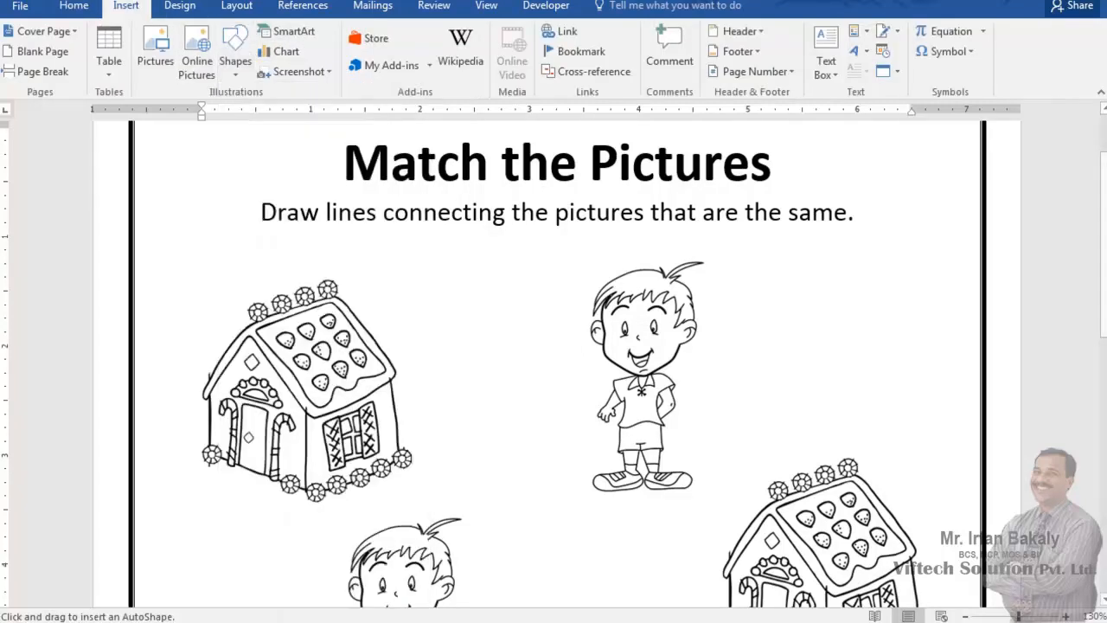
mouse_move(399, 456)
mouse_down()
mouse_move(739, 562)
mouse_move(712, 558)
mouse_move(725, 562)
mouse_up()
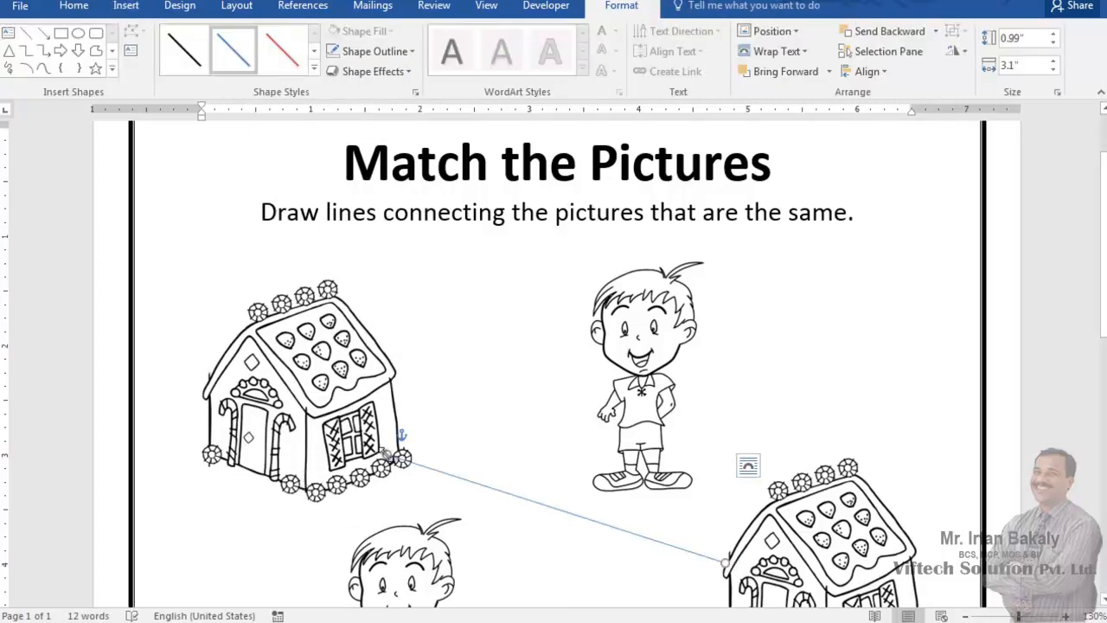
scroll(708, 318, down, 3)
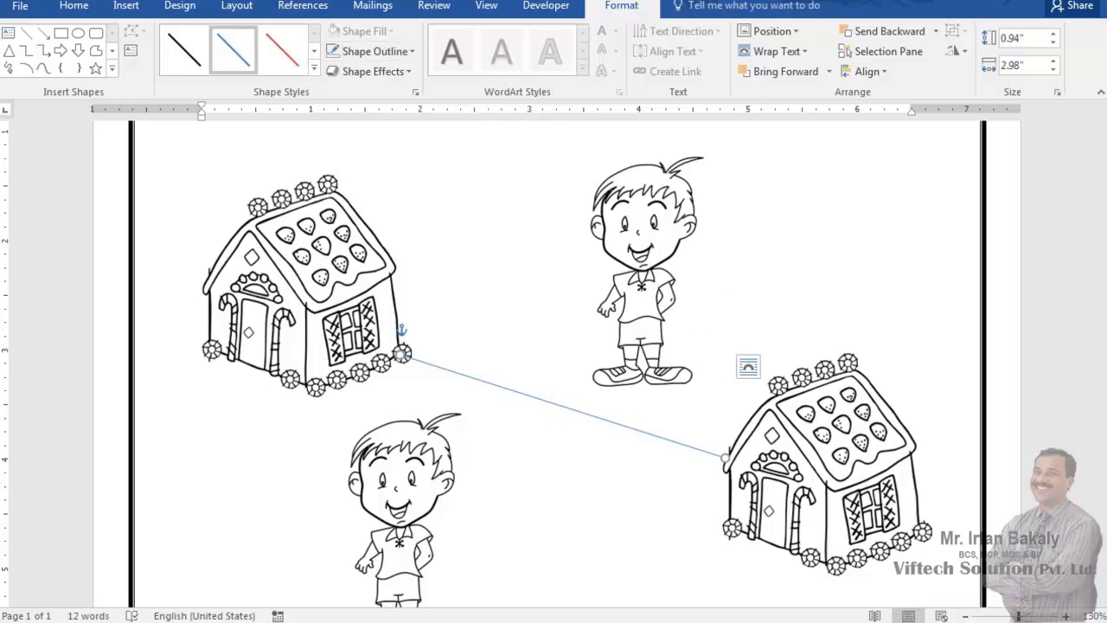
- Format the connecting line's outline as black and dashed with a 2¼ pt weight
click(383, 54)
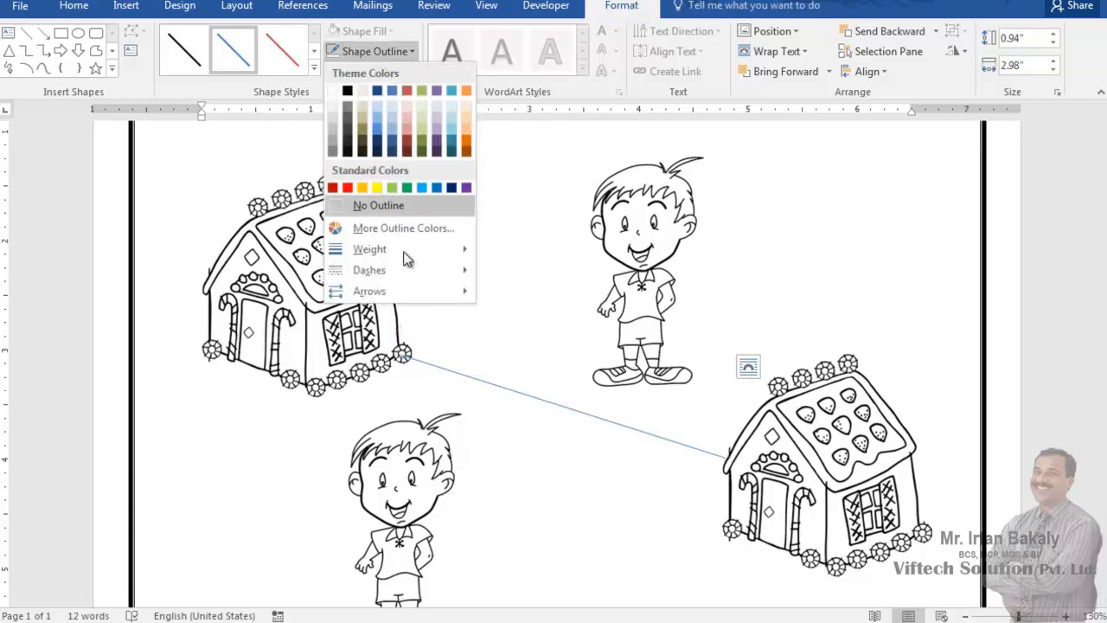
mouse_move(405, 260)
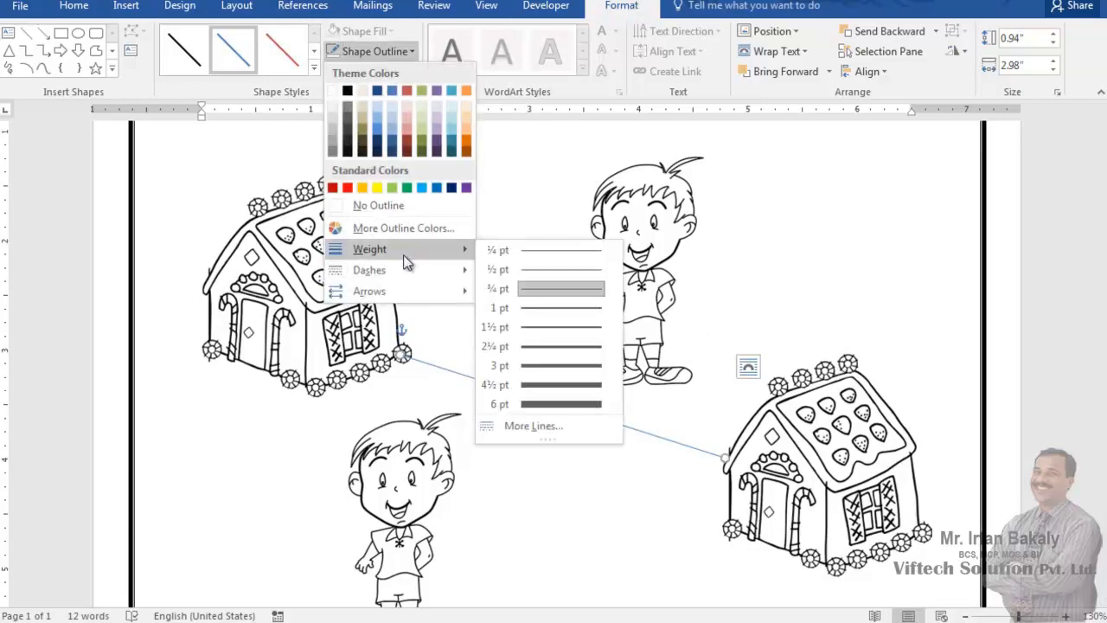
click(583, 347)
click(372, 52)
mouse_move(411, 288)
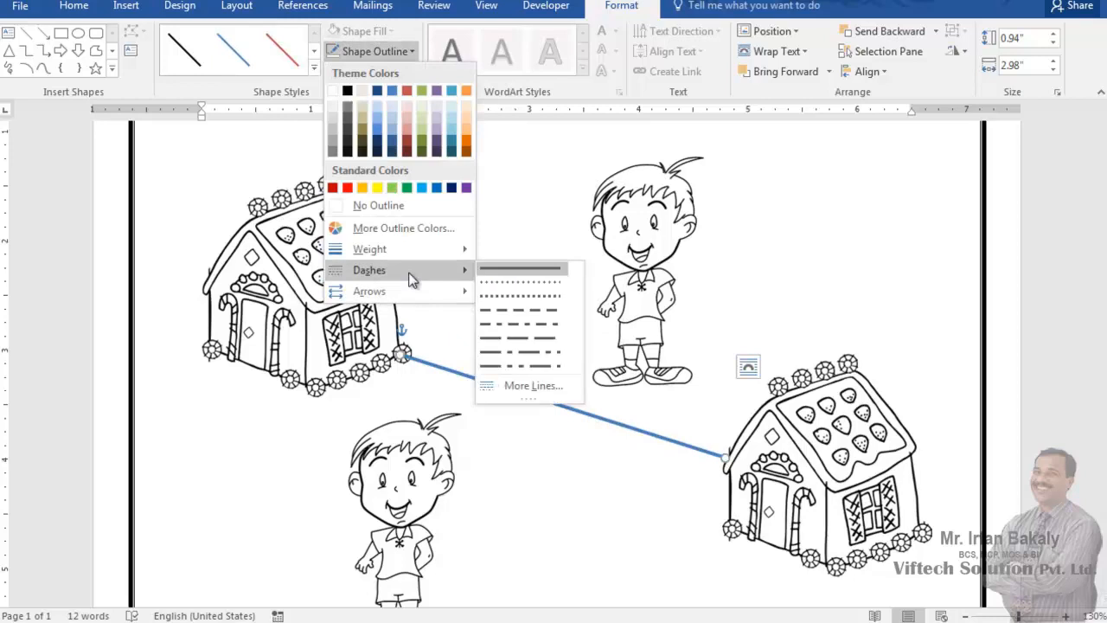
click(514, 294)
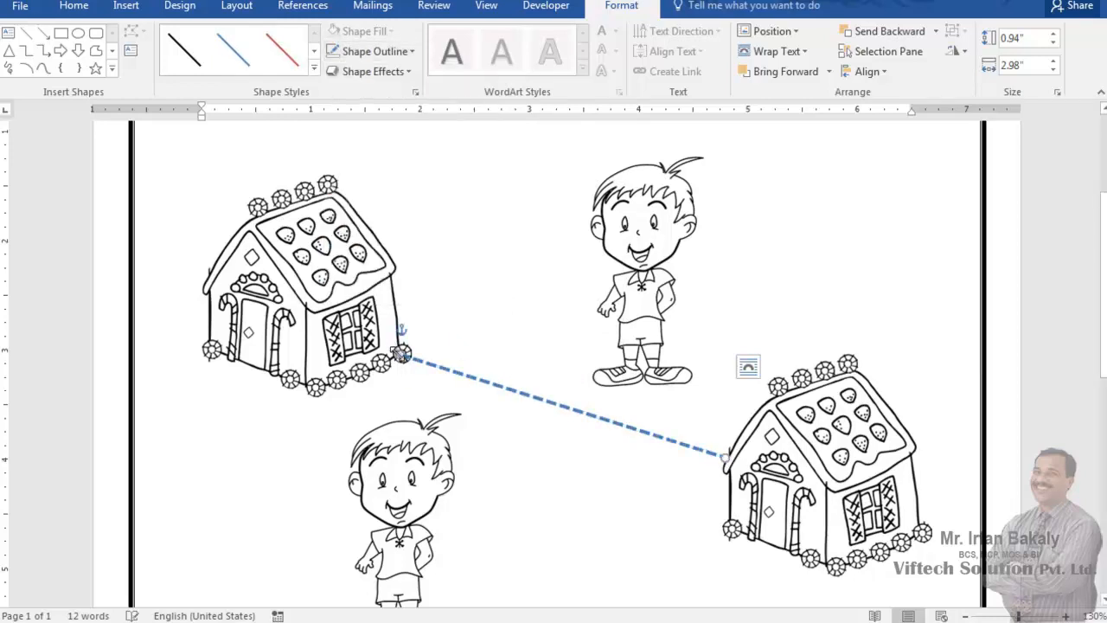
click(405, 51)
click(348, 90)
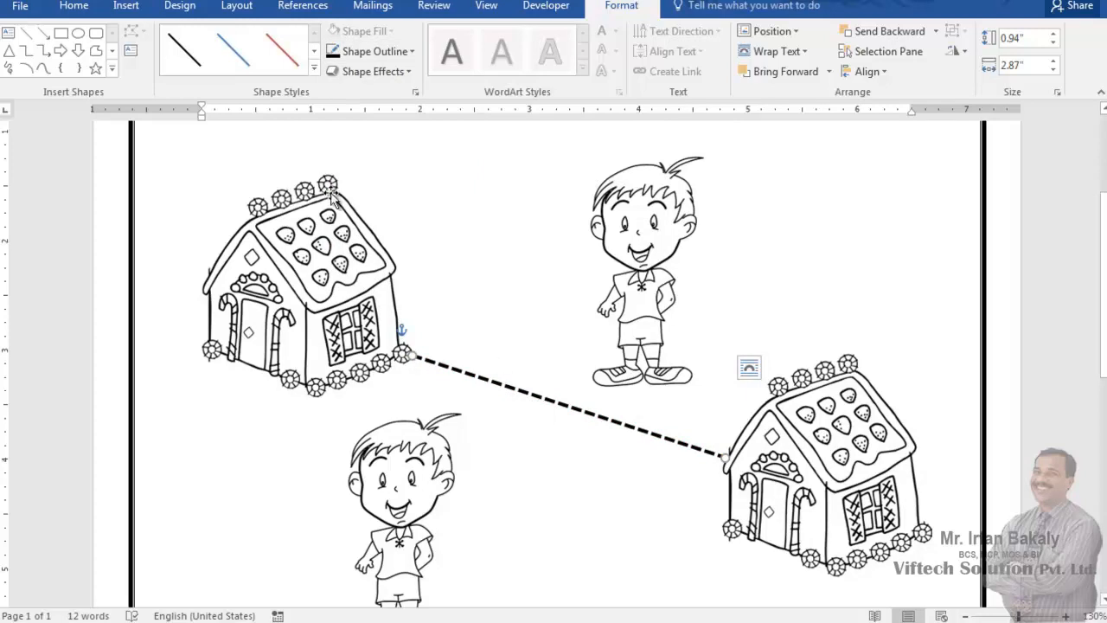
- Draw a short straight line about 0.22" high by 0.12" wide above the dashed line's middle as the upper arrowhead stroke
click(126, 6)
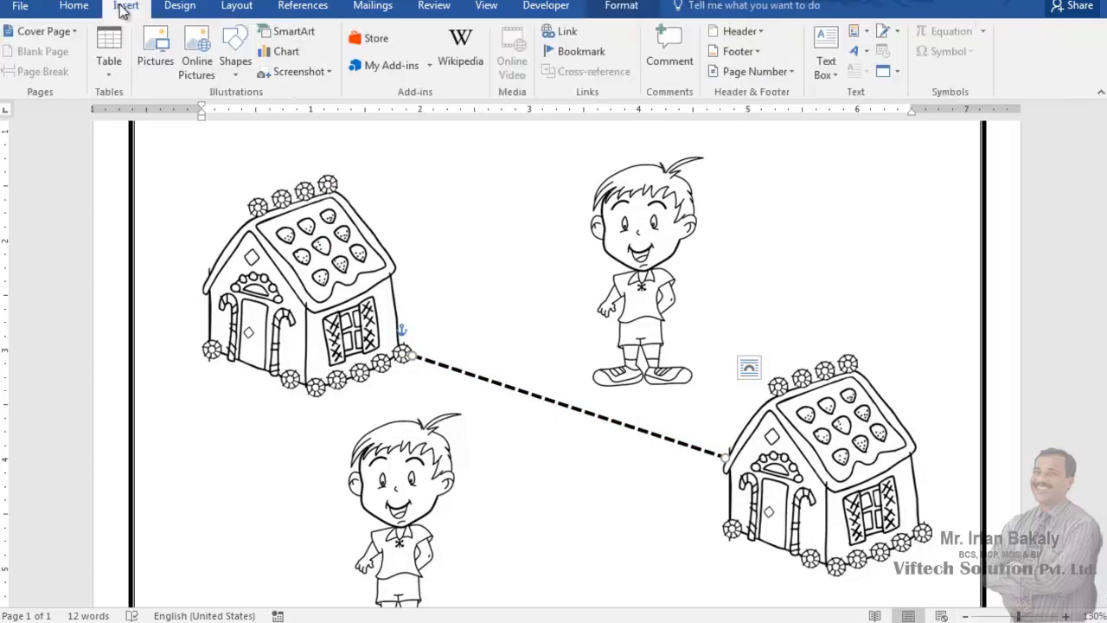
click(235, 60)
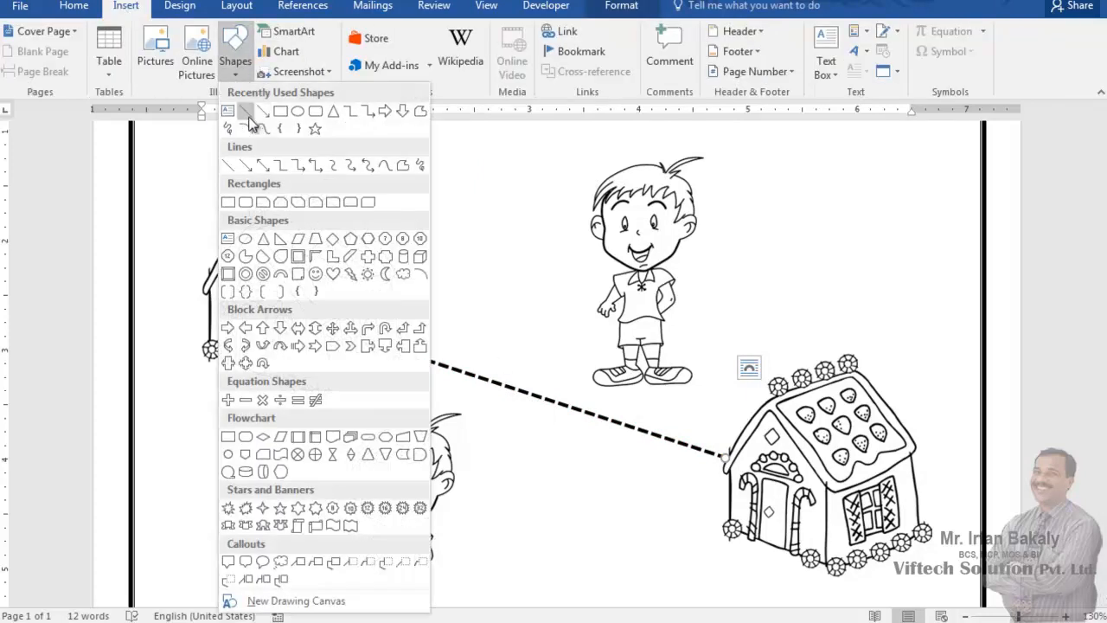
click(246, 113)
drag(515, 390, 502, 367)
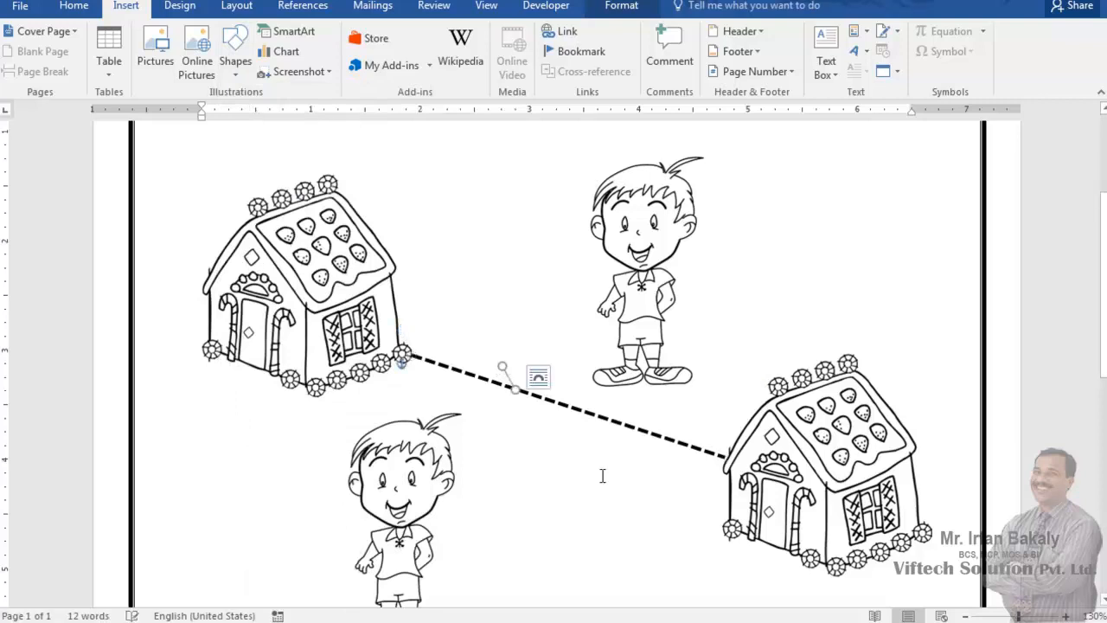
click(538, 377)
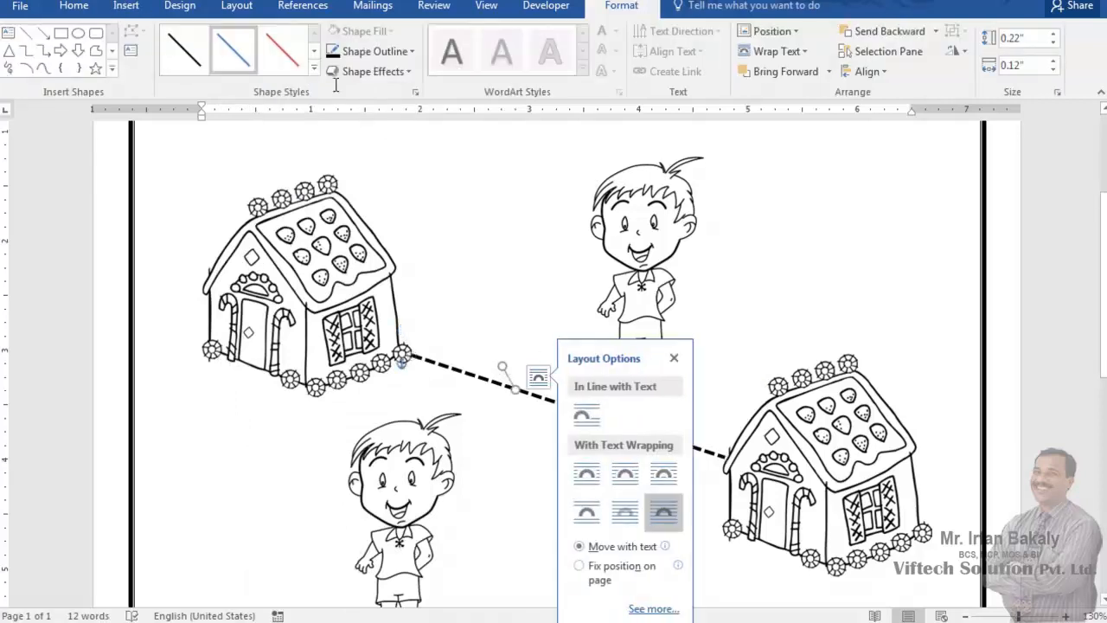
- Draw a second short line about 0.06" high by 0.27" wide below the dashed line, meeting the first stroke at the arrow tip
click(126, 7)
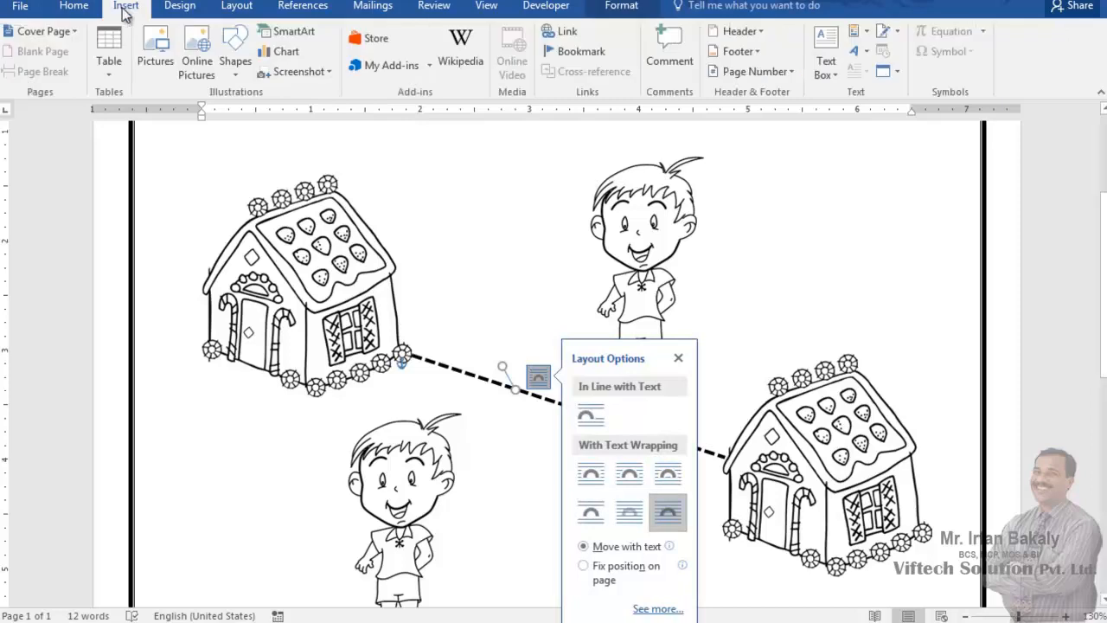
click(233, 65)
click(252, 112)
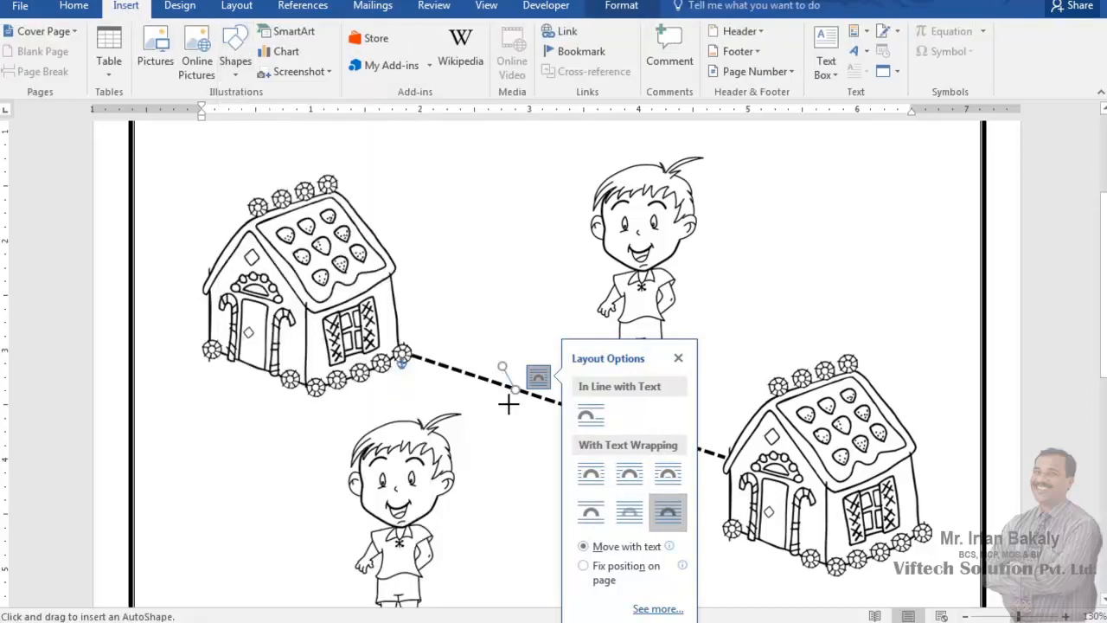
drag(515, 392, 497, 394)
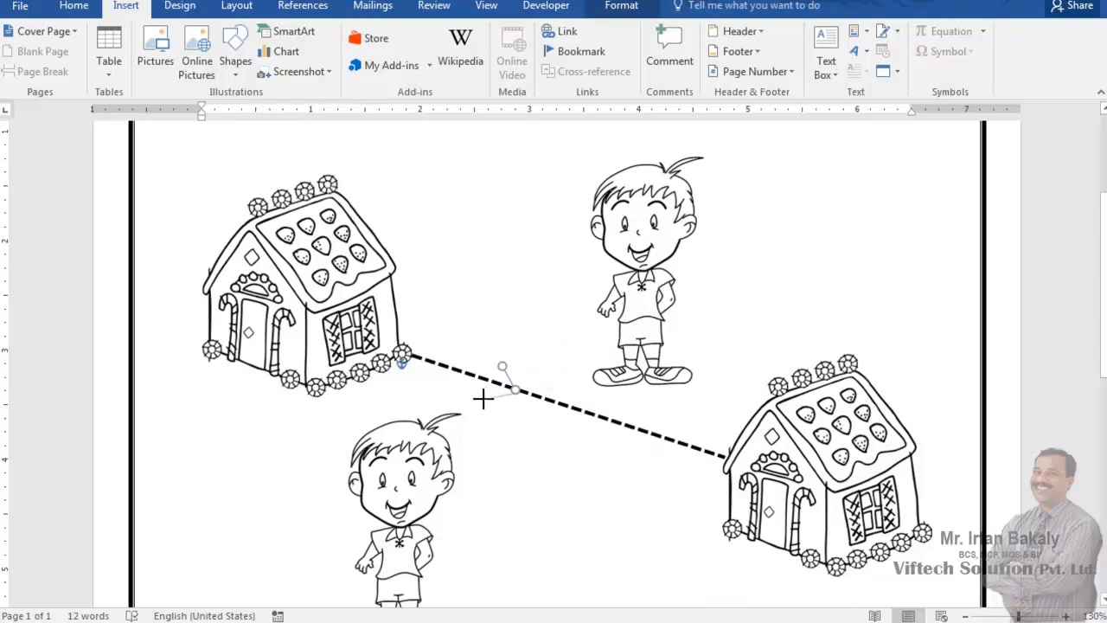
drag(484, 398, 485, 399)
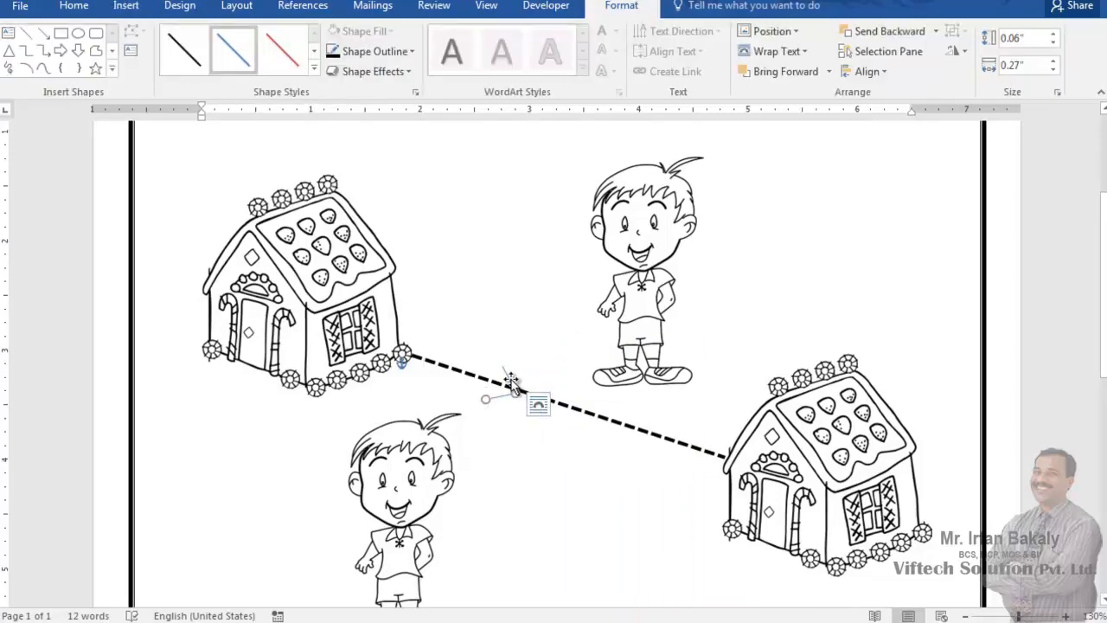
- Format both arrowhead strokes together with a black outline and a 2¼ pt weight
click(506, 377)
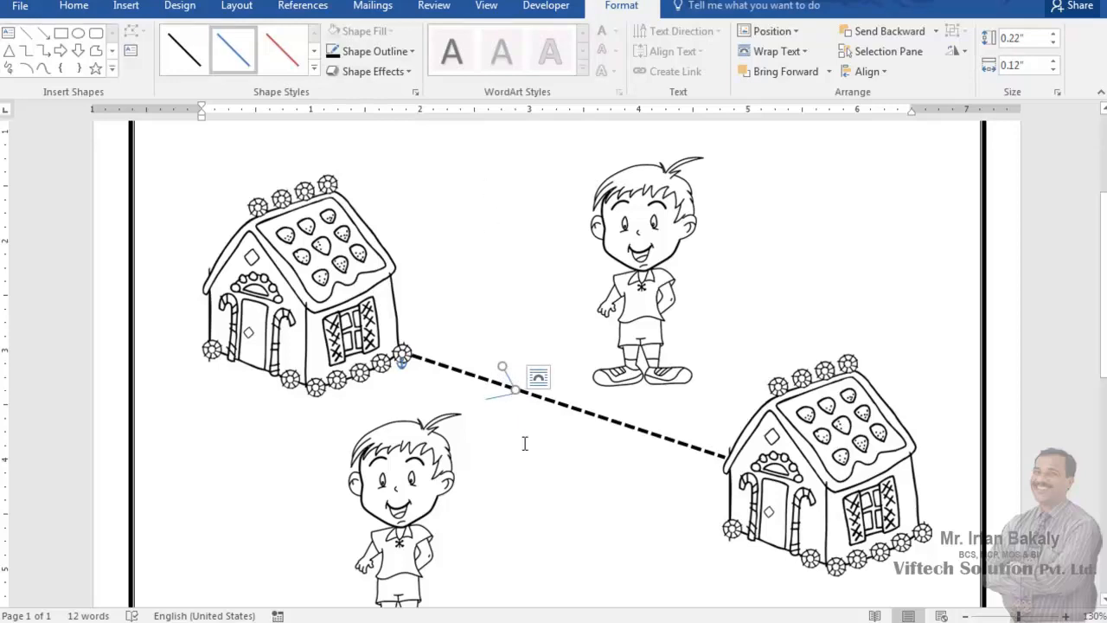
shift+click(496, 397)
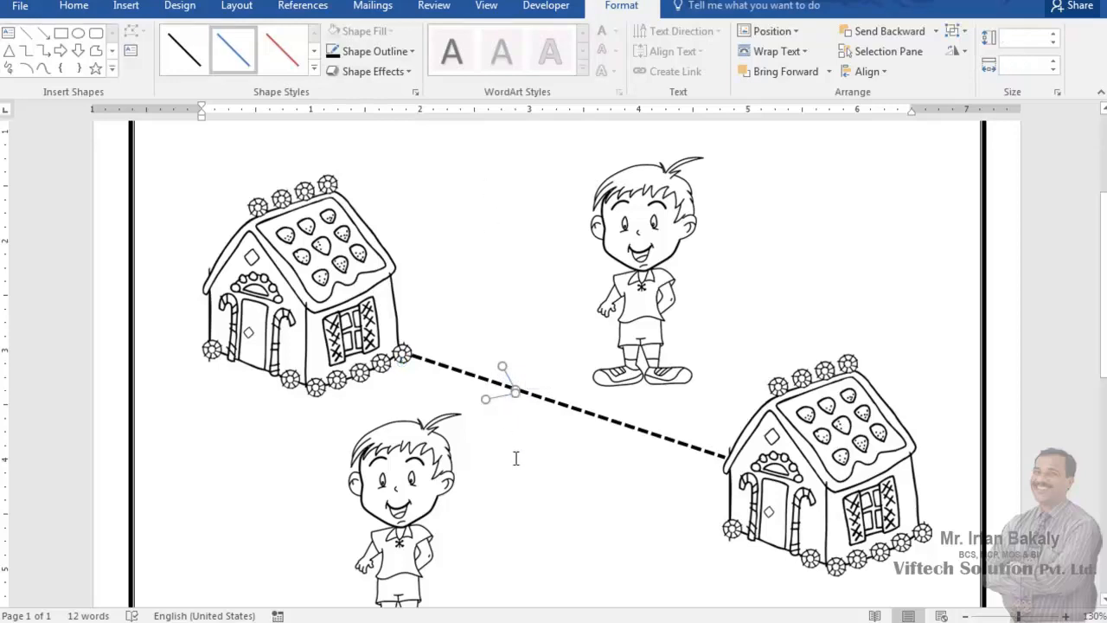
click(396, 52)
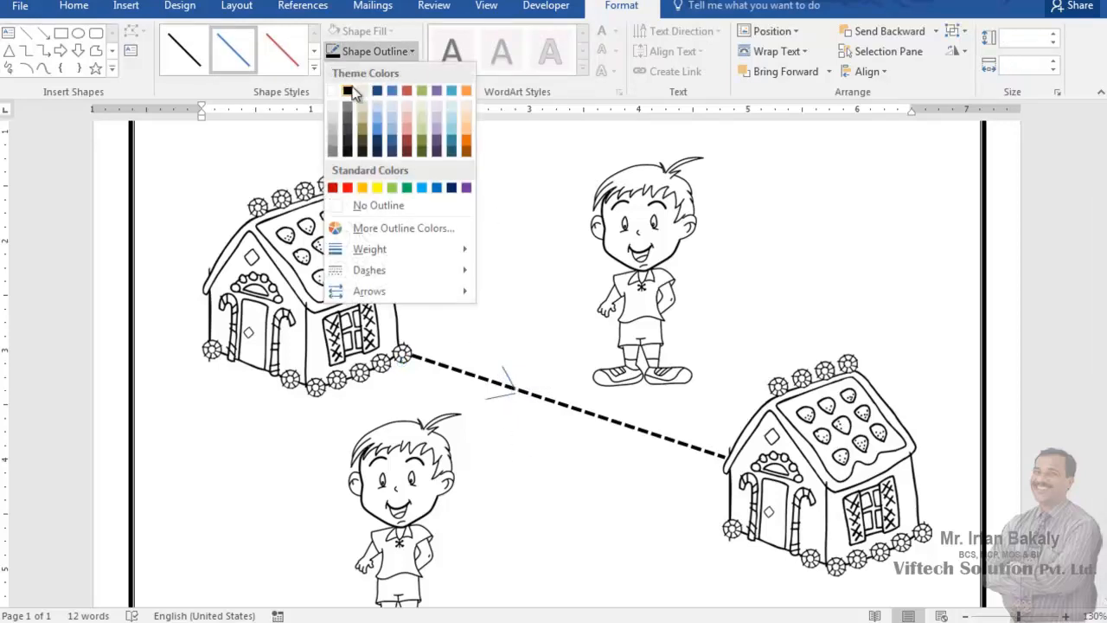
click(347, 91)
click(372, 51)
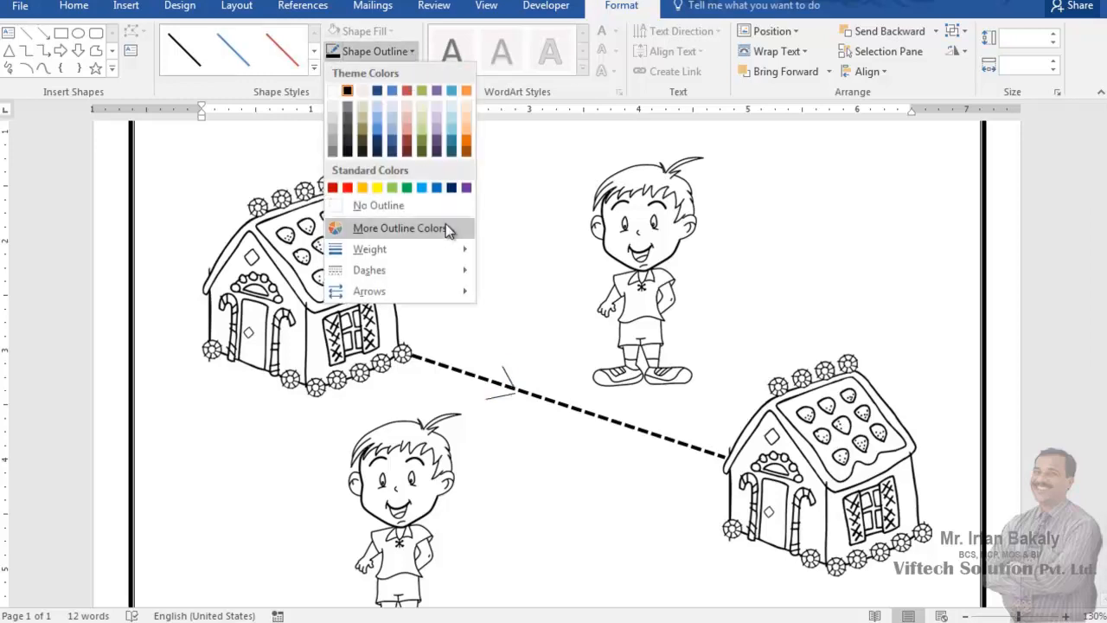
mouse_move(422, 251)
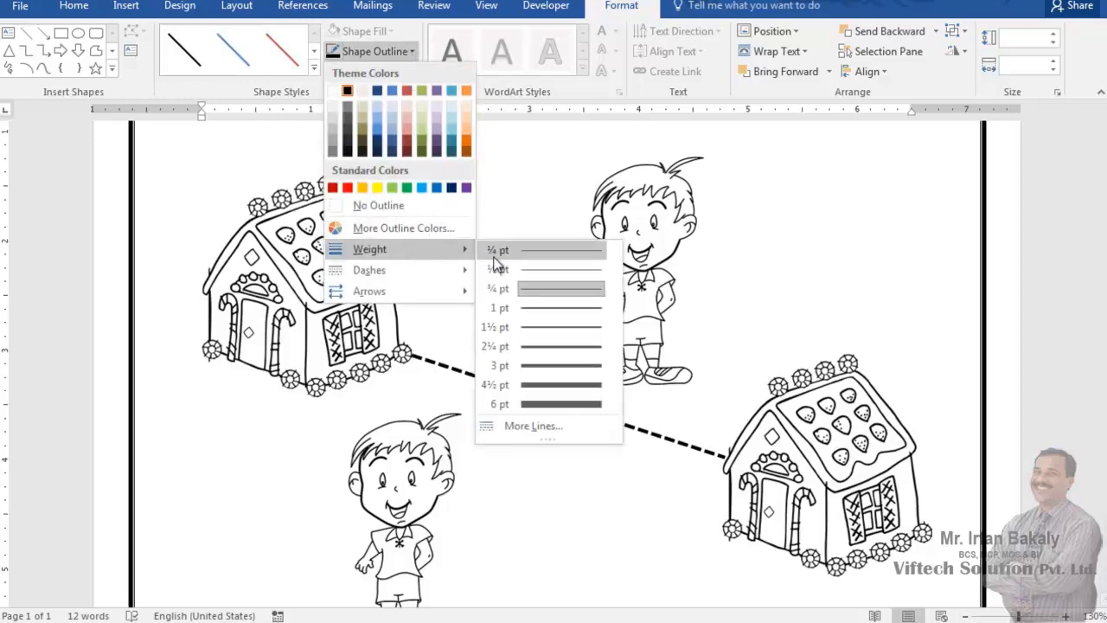
click(522, 338)
click(542, 429)
- Nudge the lower arrowhead stroke slightly upward to meet the upper stroke's tip, and check the whole worksheet page
click(496, 399)
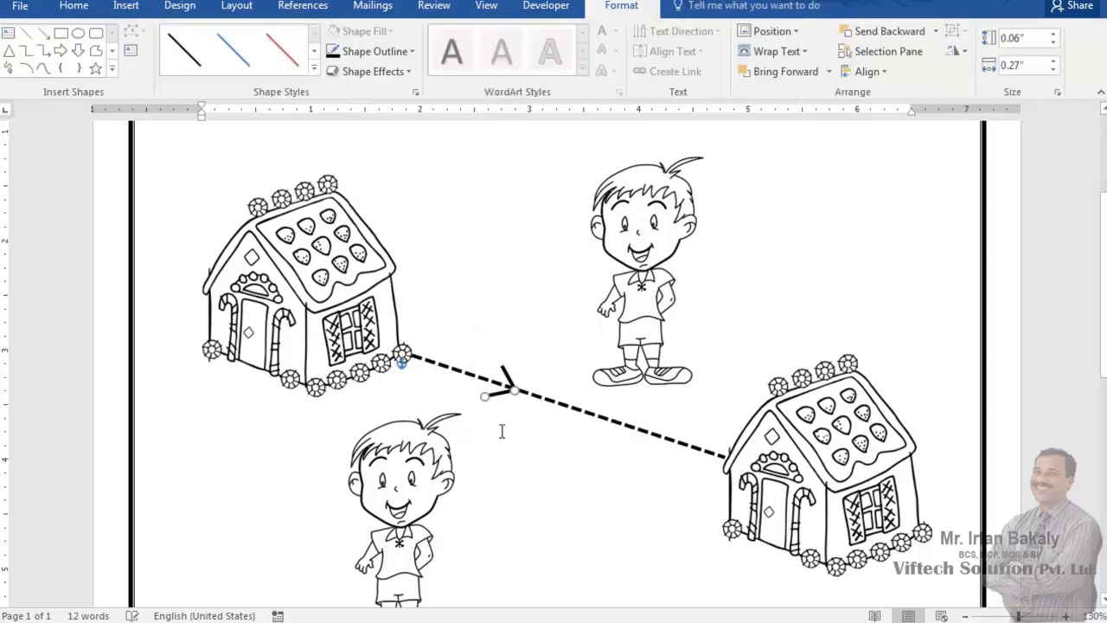
click(502, 431)
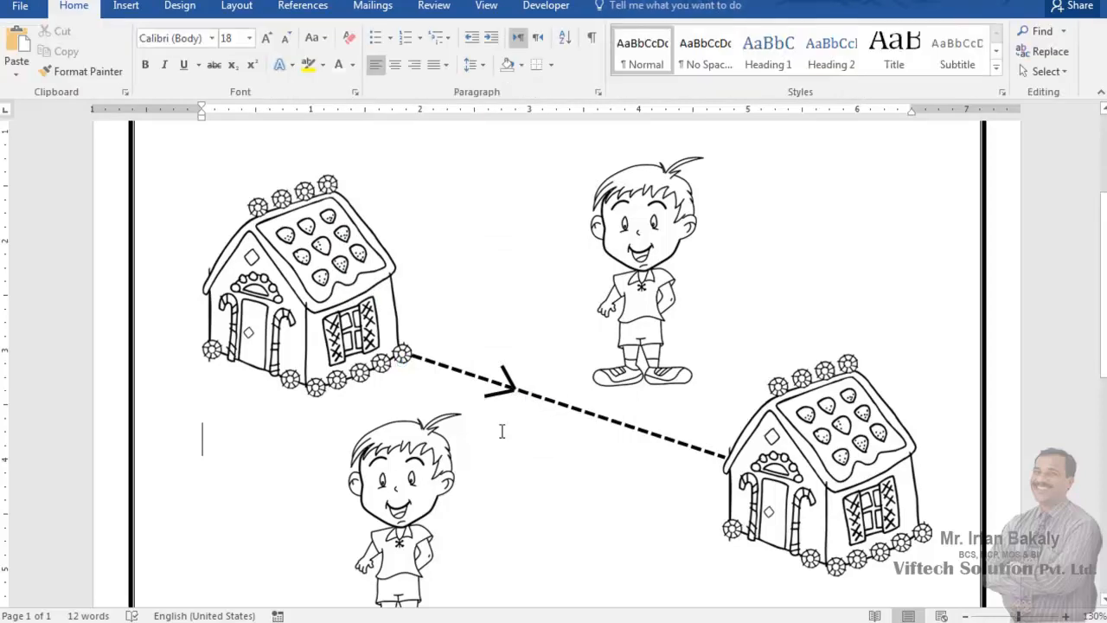
scroll(506, 422, down, 7)
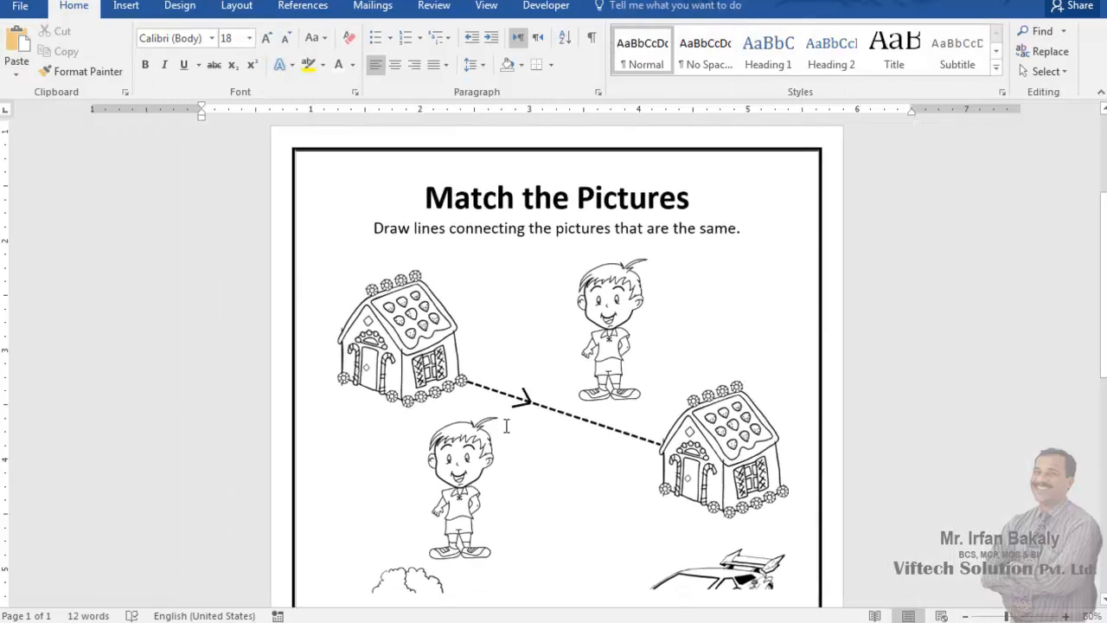
scroll(508, 435, down, 1)
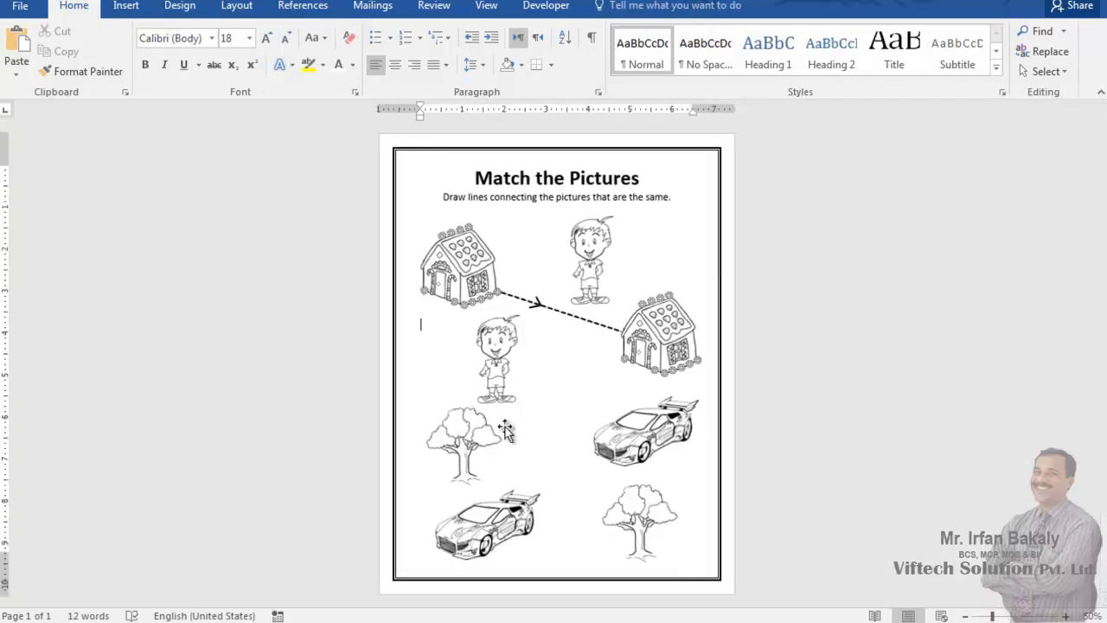